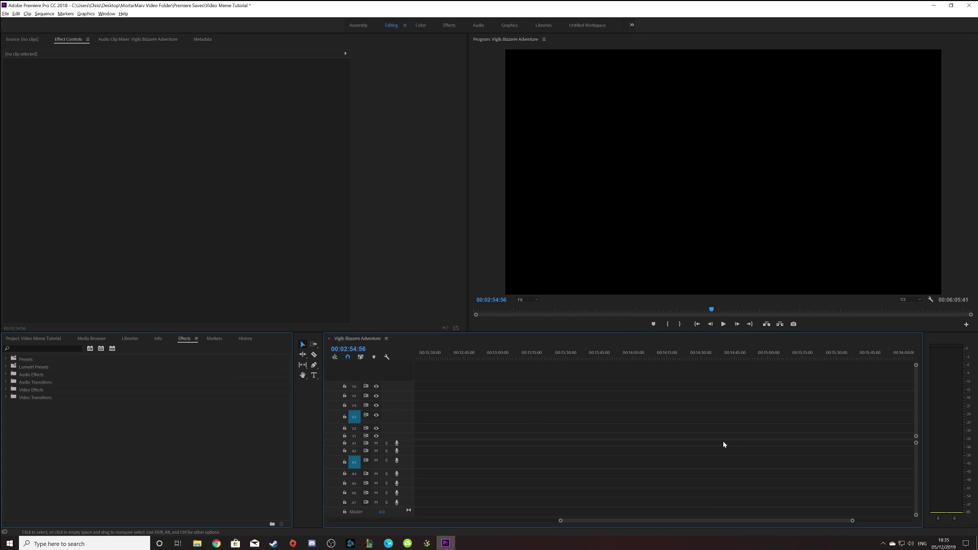
pyautogui.scroll(1, 723, 445)
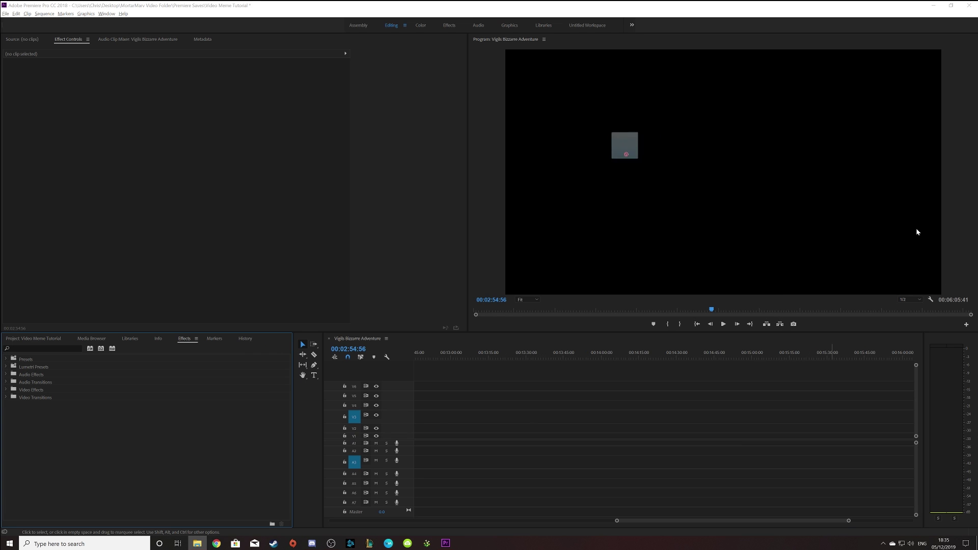
pyautogui.moveTo(916, 232); pyautogui.dragTo(496, 431)
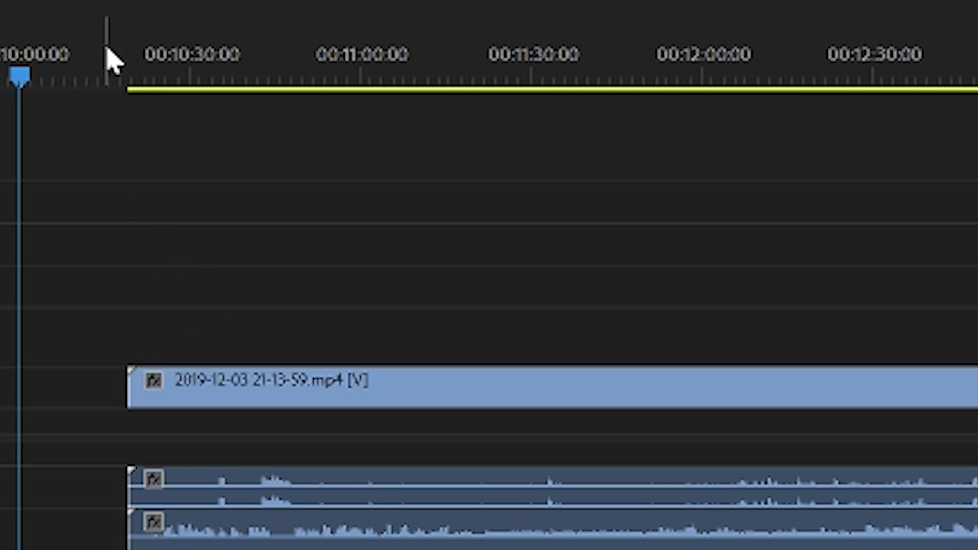
pyautogui.moveTo(107, 51); pyautogui.dragTo(125, 77)
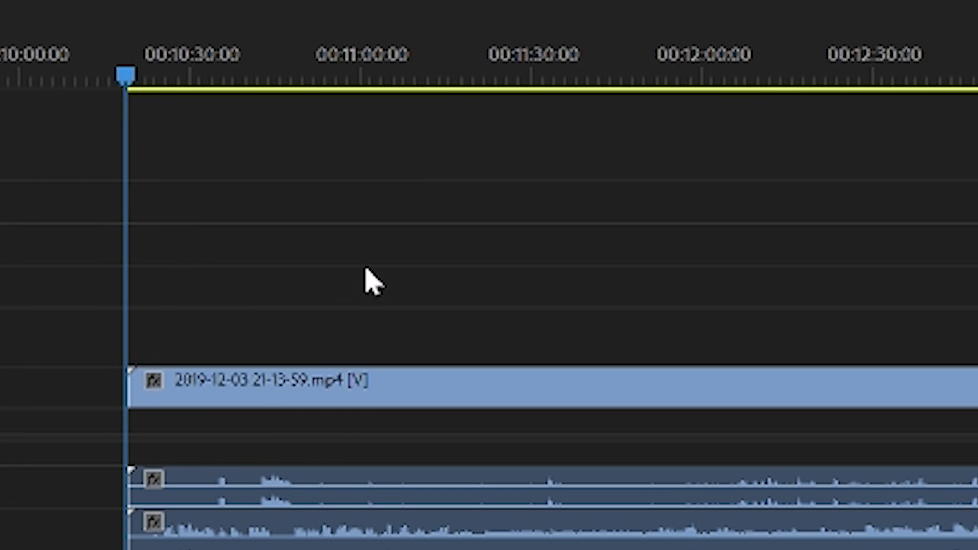
pyautogui.press('c')
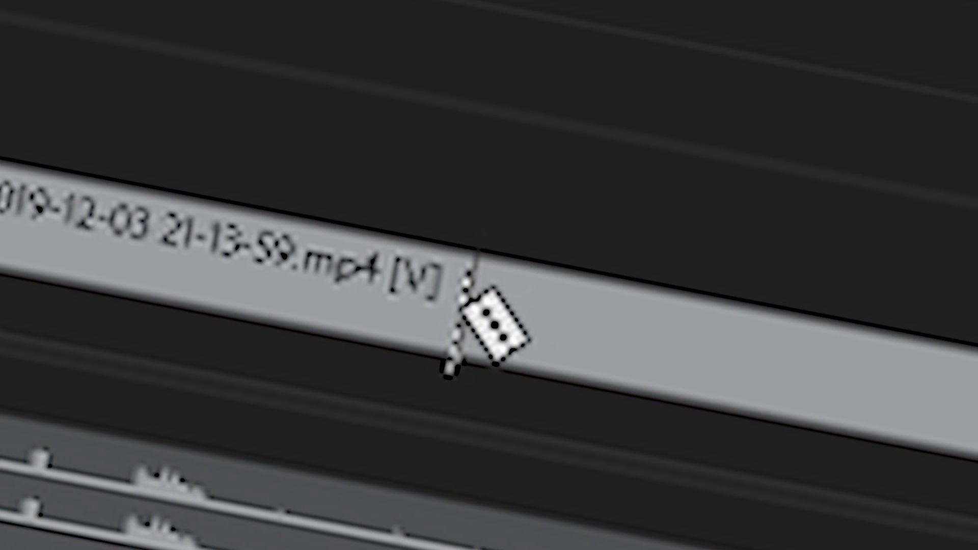
pyautogui.click(461, 312)
pyautogui.press('v')
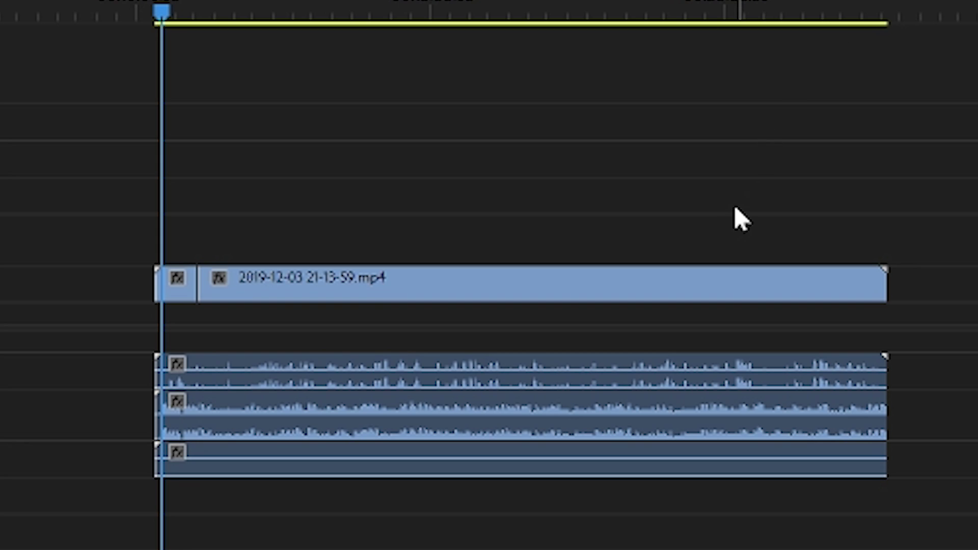
pyautogui.press('l')
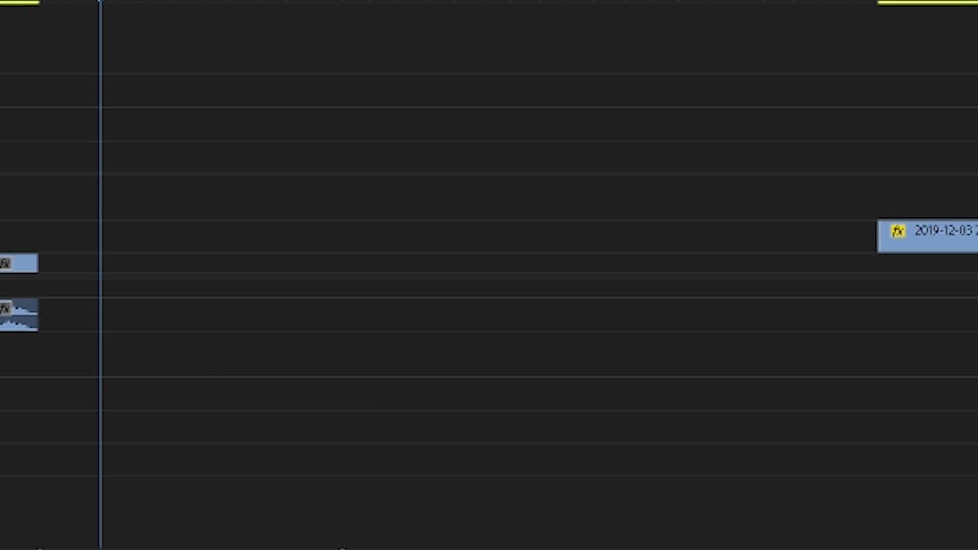
# Place the sound-effect audio clip at the playhead and preview it
pyautogui.moveTo(736, 400); pyautogui.dragTo(321, 316)
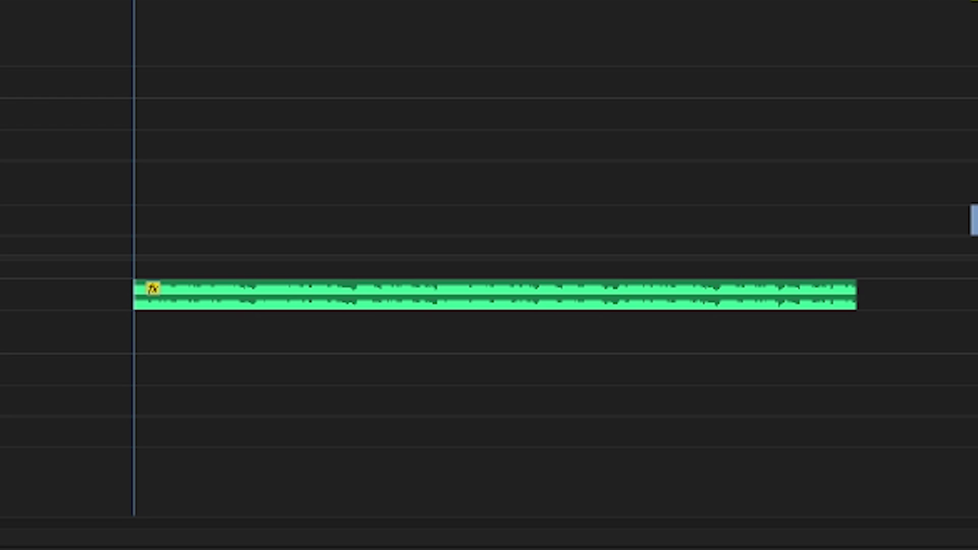
pyautogui.scroll(2, 247, 229)
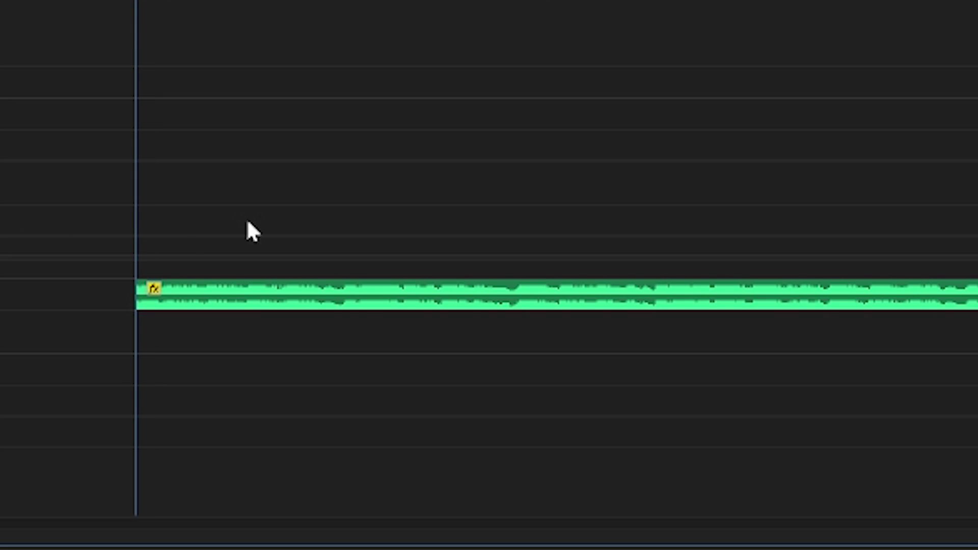
pyautogui.scroll(-4, 625, 227)
pyautogui.scroll(5, 560, 224)
pyautogui.scroll(2, 561, 218)
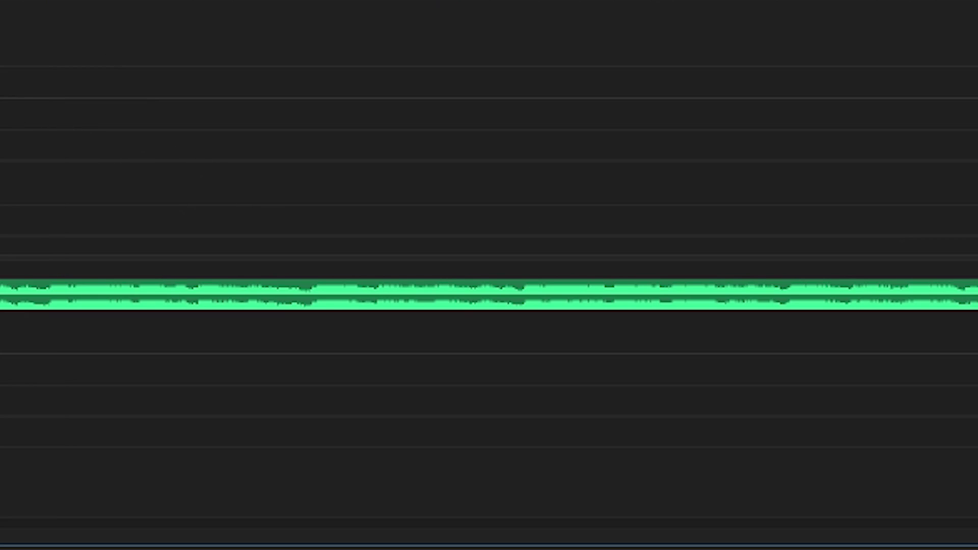
pyautogui.press('space')
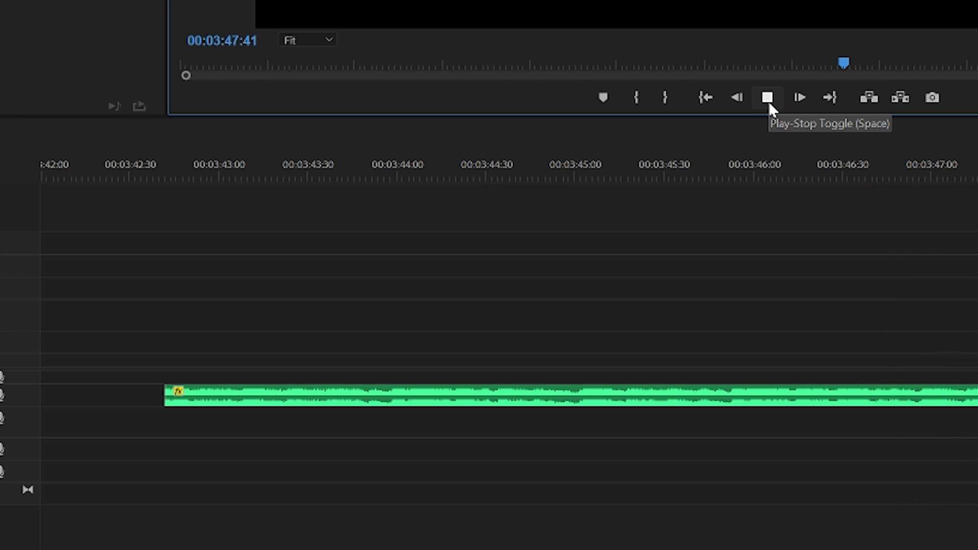
pyautogui.scroll(-2, 727, 290)
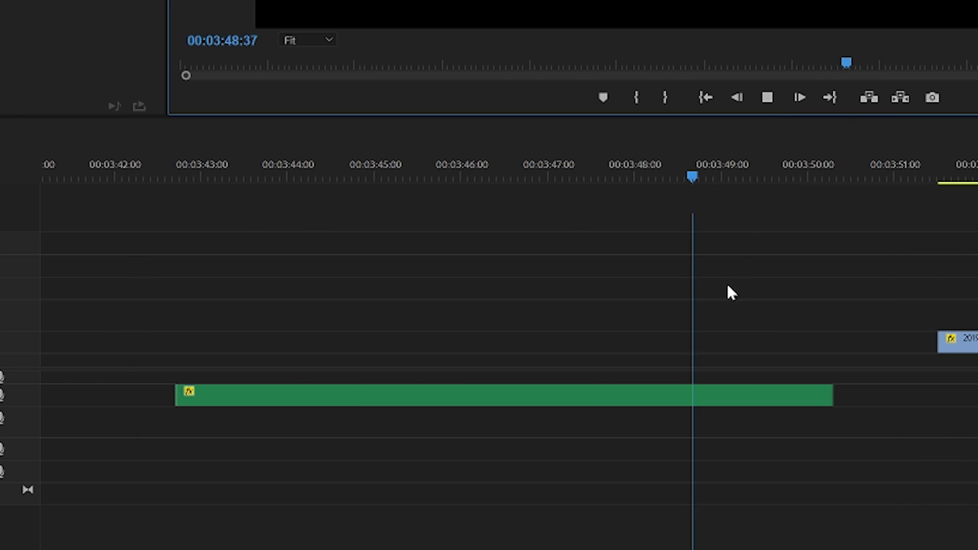
pyautogui.click(770, 100)
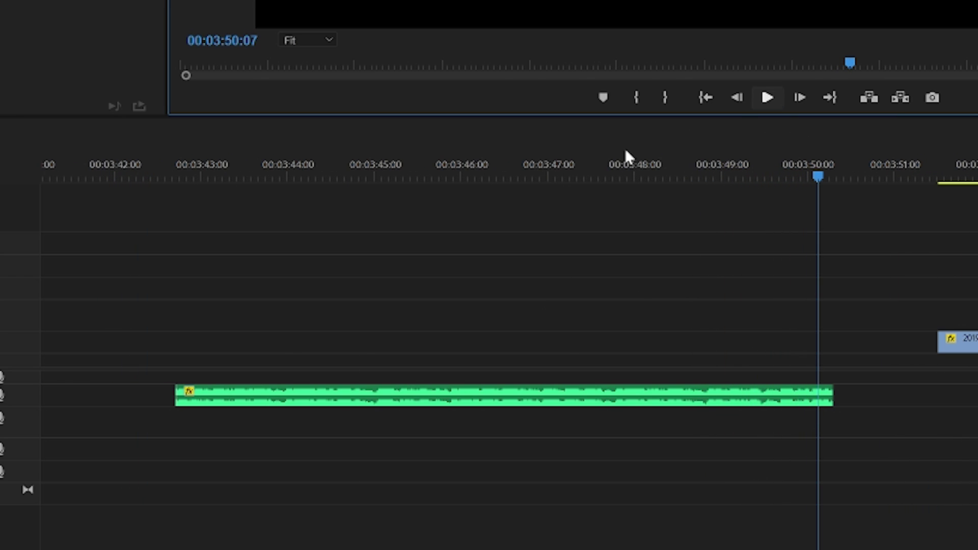
# Split the audio clip at 03:44:35
pyautogui.click(184, 178)
pyautogui.press('space')
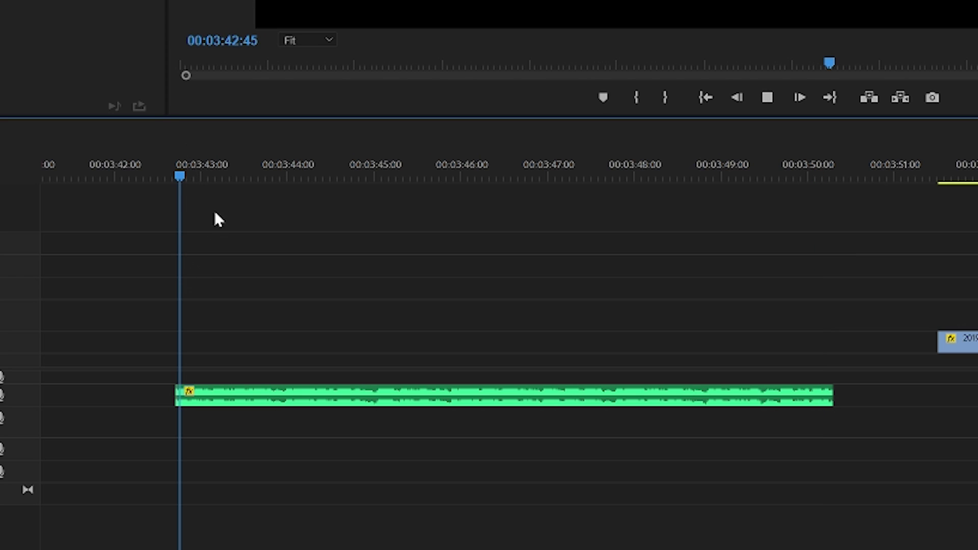
pyautogui.moveTo(314, 174); pyautogui.dragTo(336, 174)
pyautogui.press('=')
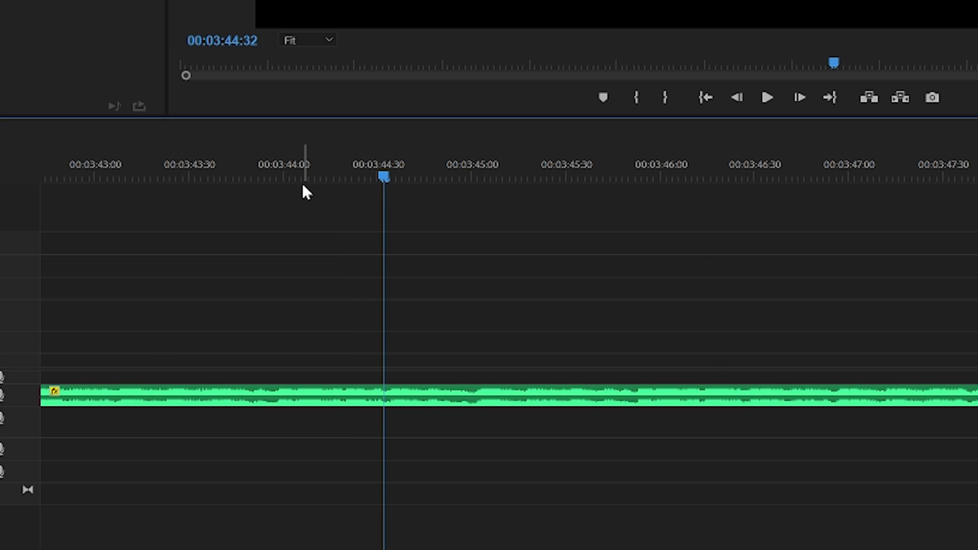
pyautogui.moveTo(269, 172); pyautogui.dragTo(397, 190)
pyautogui.press('c')
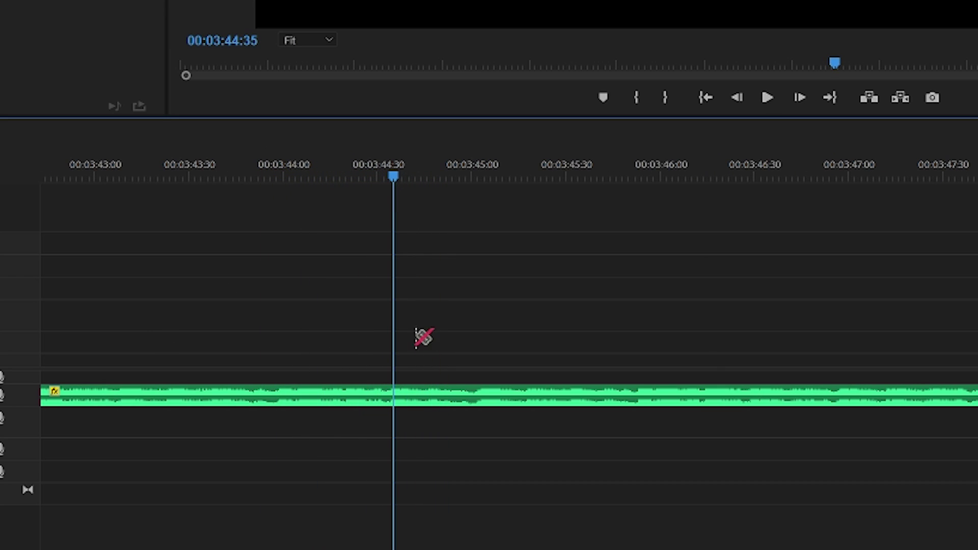
pyautogui.click(400, 395)
pyautogui.press('v')
pyautogui.press('-')
pyautogui.press('-')
pyautogui.press('-')
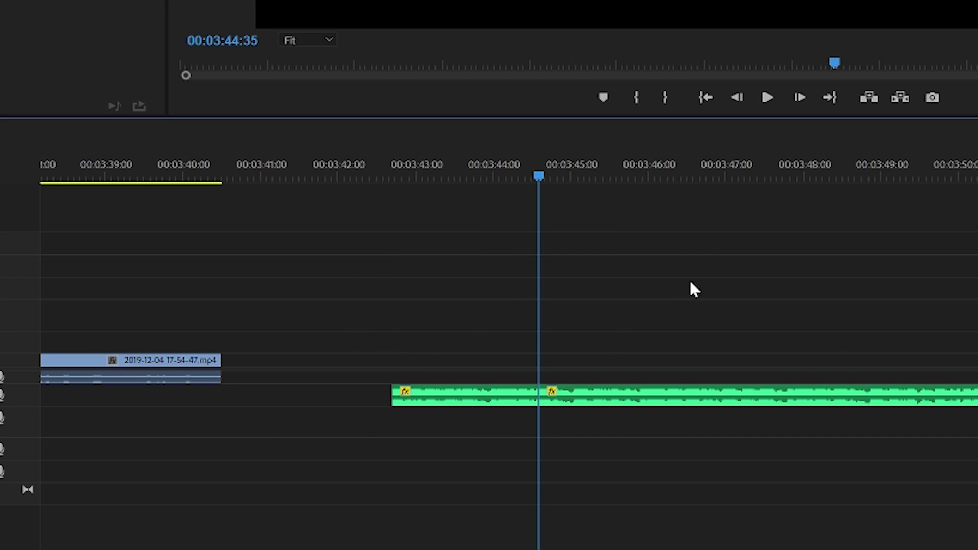
# Split the audio clip again at 03:46:27 and 03:48:21
pyautogui.press('space')
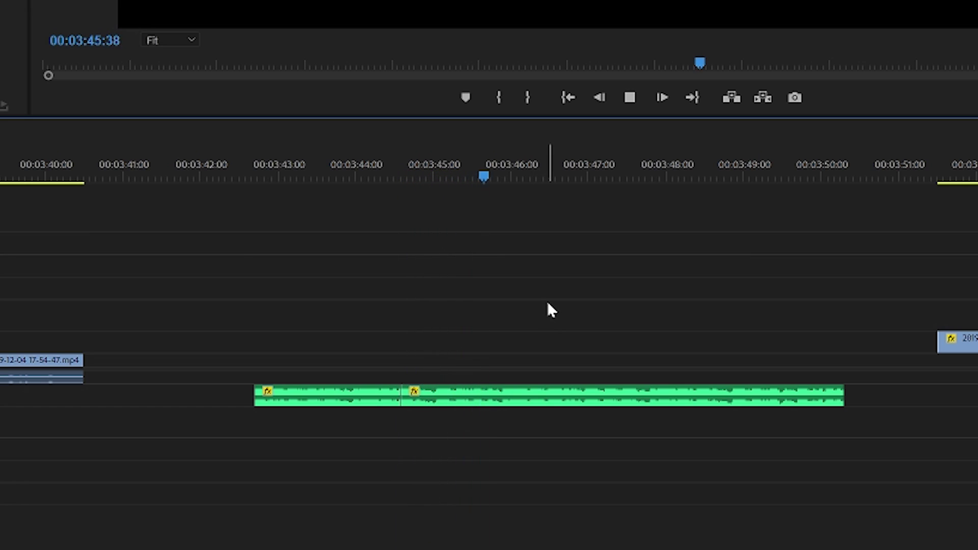
pyautogui.press('space')
pyautogui.press('c')
pyautogui.click(546, 396)
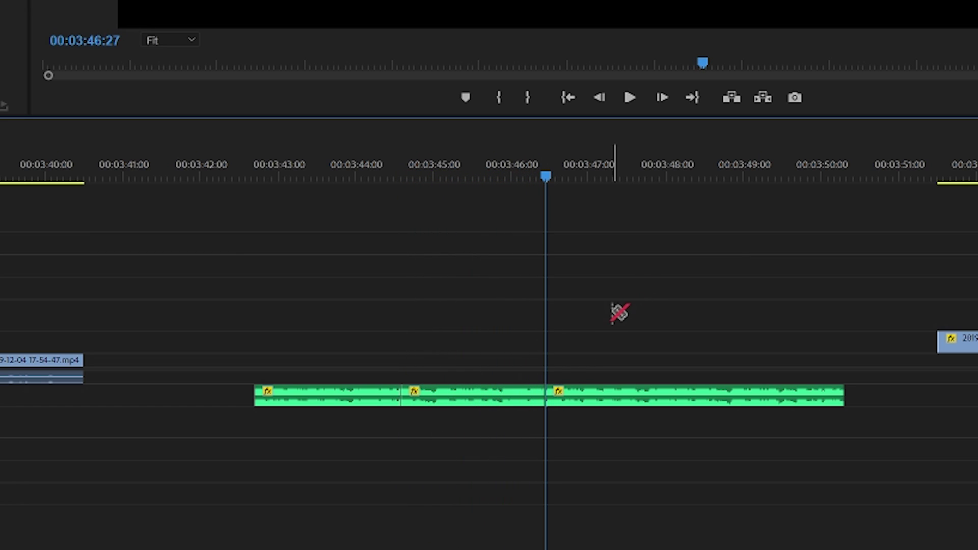
pyautogui.press('space')
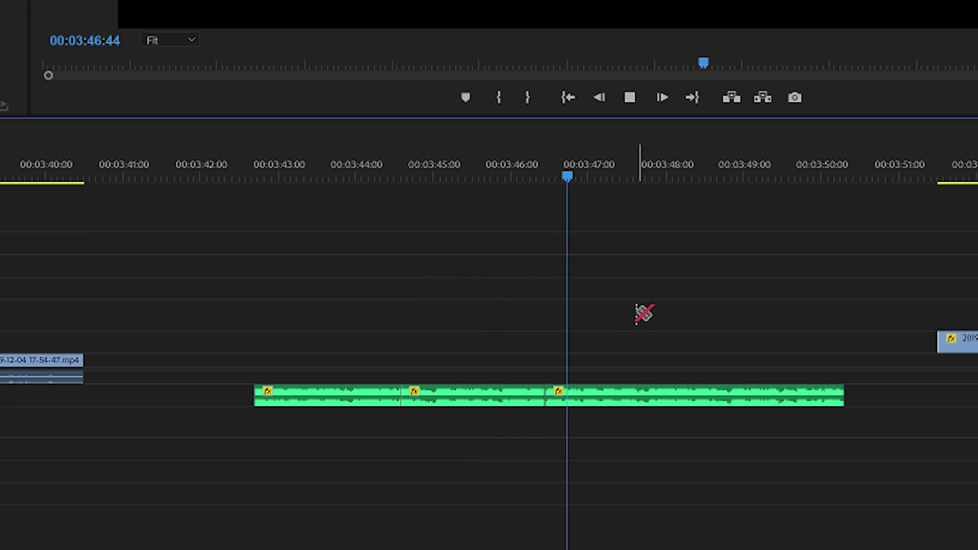
pyautogui.press('space')
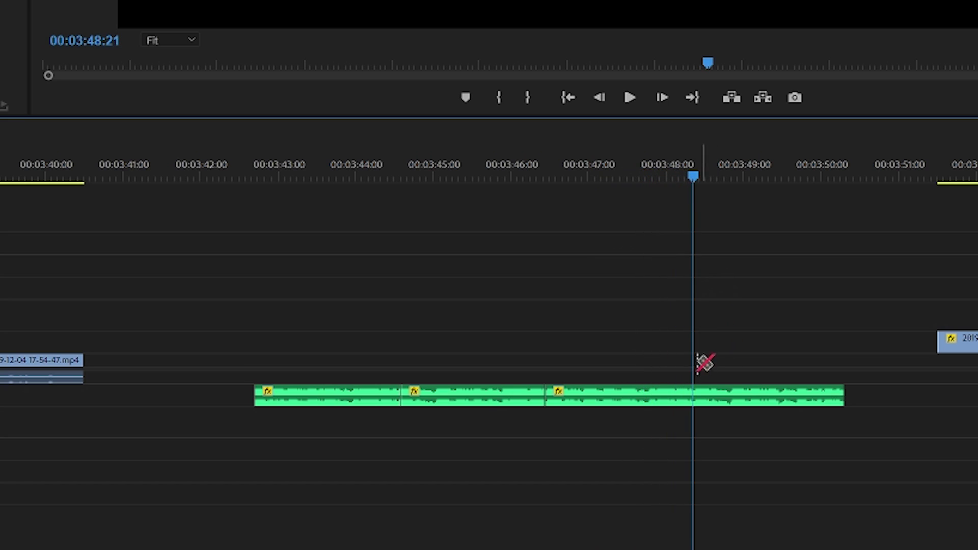
pyautogui.click(693, 396)
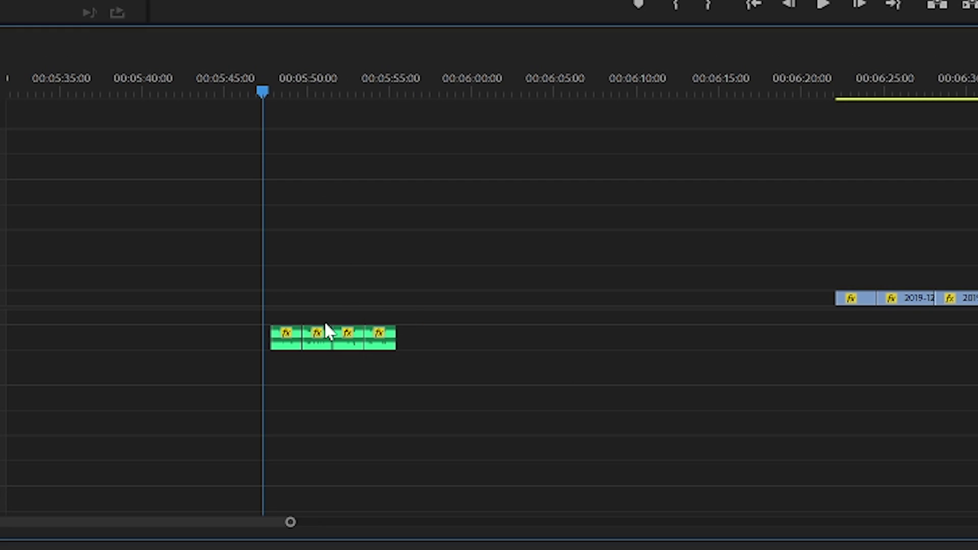
# Shorten the gameplay clip's end and delete the middle piece of the V1 clip
pyautogui.scroll(1, 401, 308)
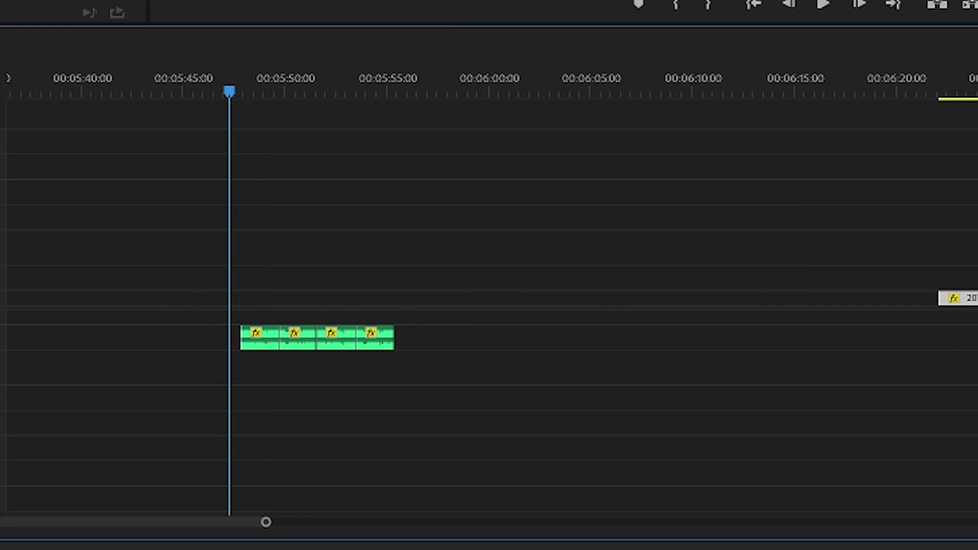
pyautogui.moveTo(960, 299); pyautogui.dragTo(589, 301)
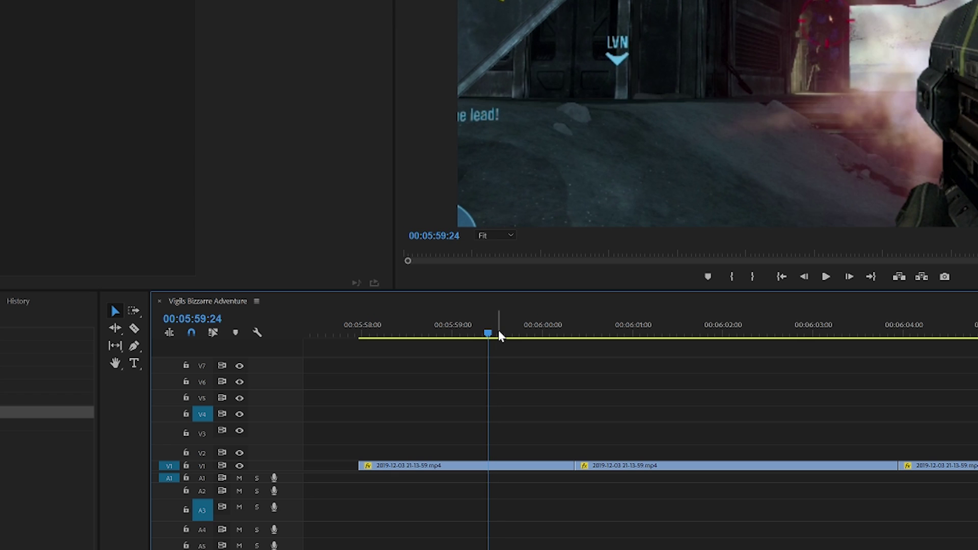
pyautogui.press('c')
pyautogui.click(490, 464)
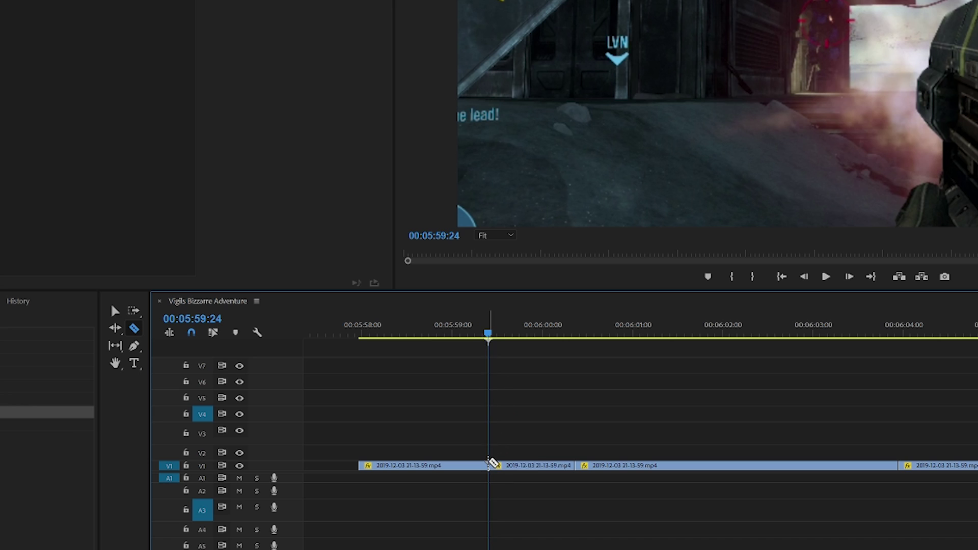
pyautogui.press('v')
pyautogui.moveTo(681, 331); pyautogui.dragTo(680, 326)
pyautogui.press('Delete')
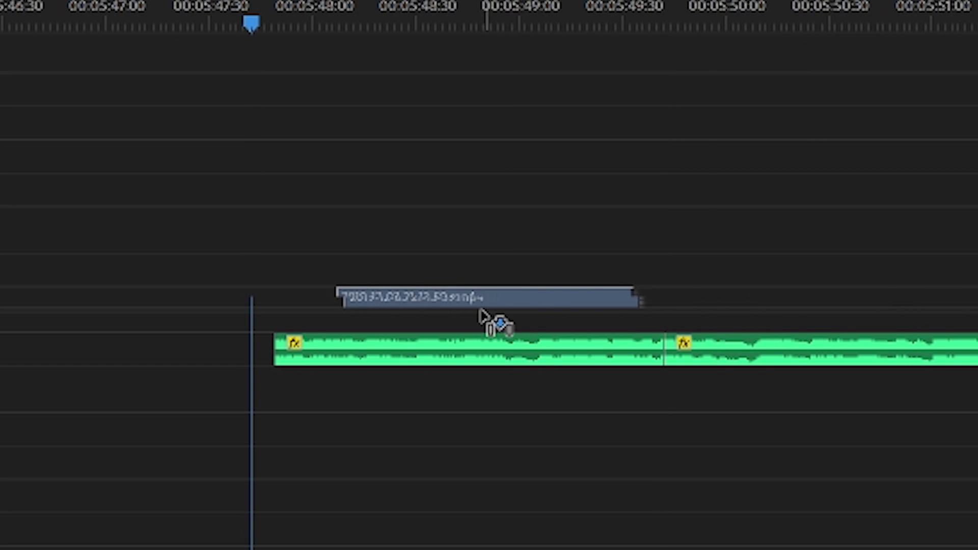
# Place another gameplay clip above the audio near 00:05:48 and lengthen it past the playhead
pyautogui.moveTo(497, 323); pyautogui.dragTo(430, 316)
pyautogui.click(497, 10)
pyautogui.press('=')
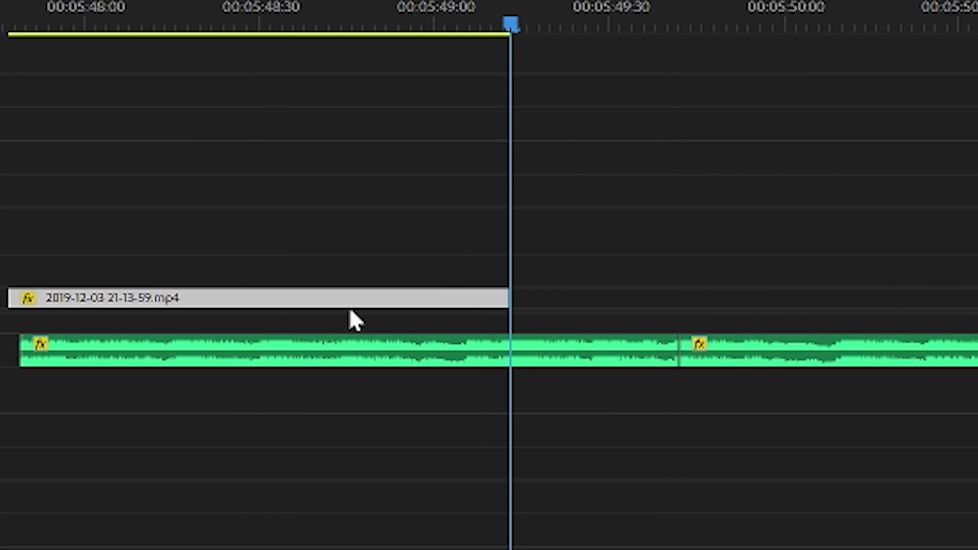
pyautogui.moveTo(508, 298); pyautogui.dragTo(679, 298)
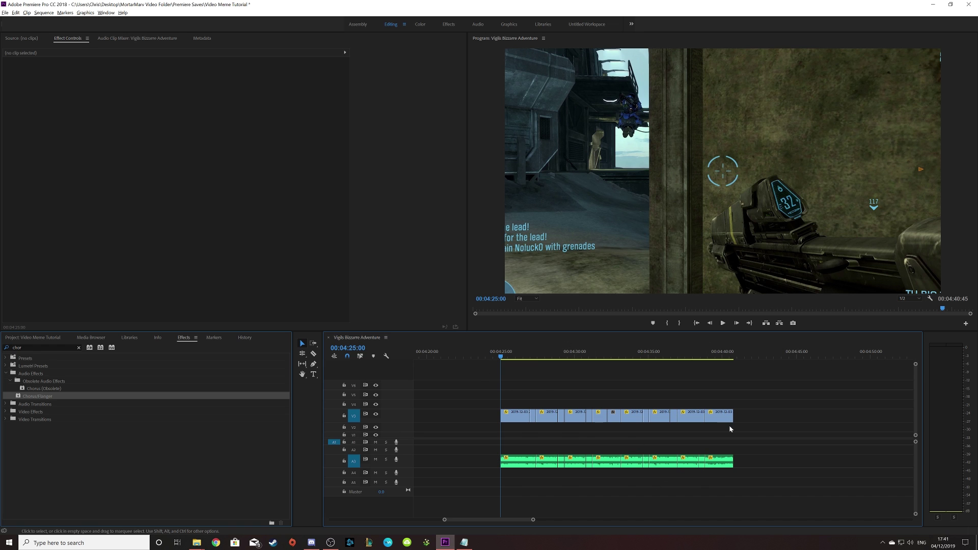
pyautogui.click(723, 326)
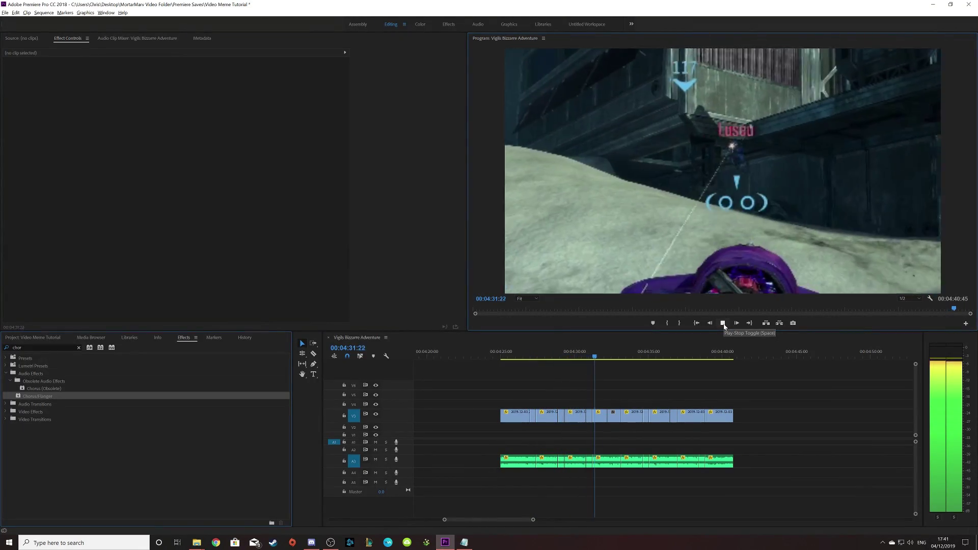
pyautogui.click(723, 324)
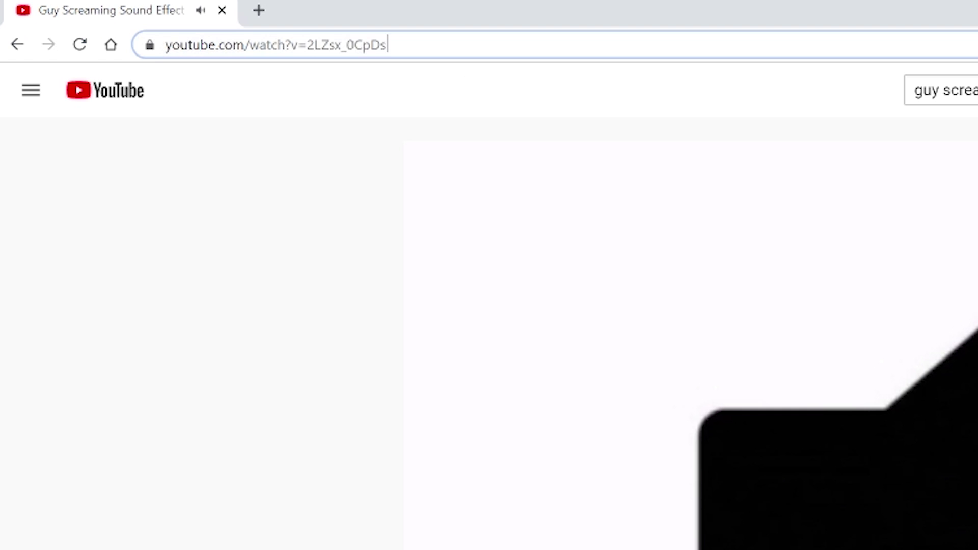
pyautogui.hotkey('ctrl', 'a')
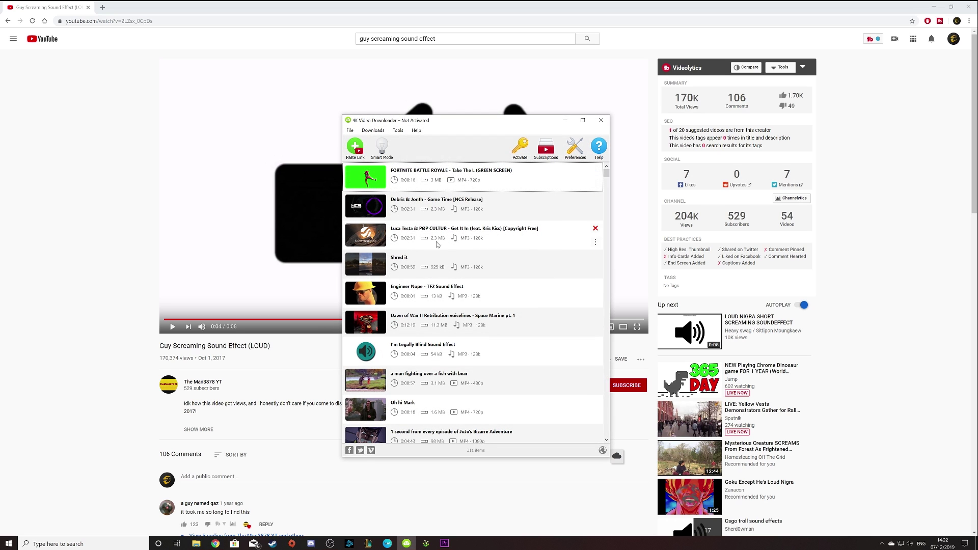
# Download the scream sound effect from the pasted link, then search Windows for 'scout'
pyautogui.click(357, 148)
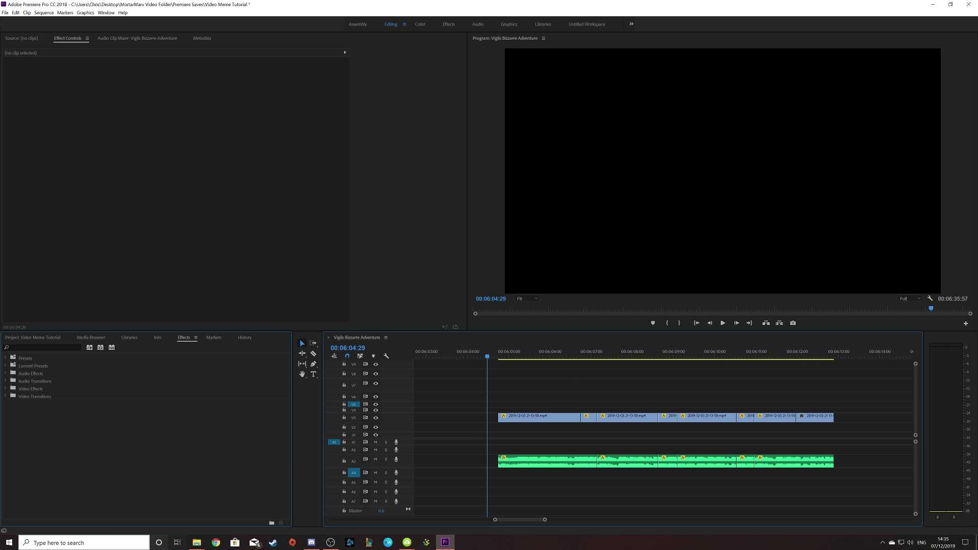
pyautogui.click(85, 543)
pyautogui.write('scout')
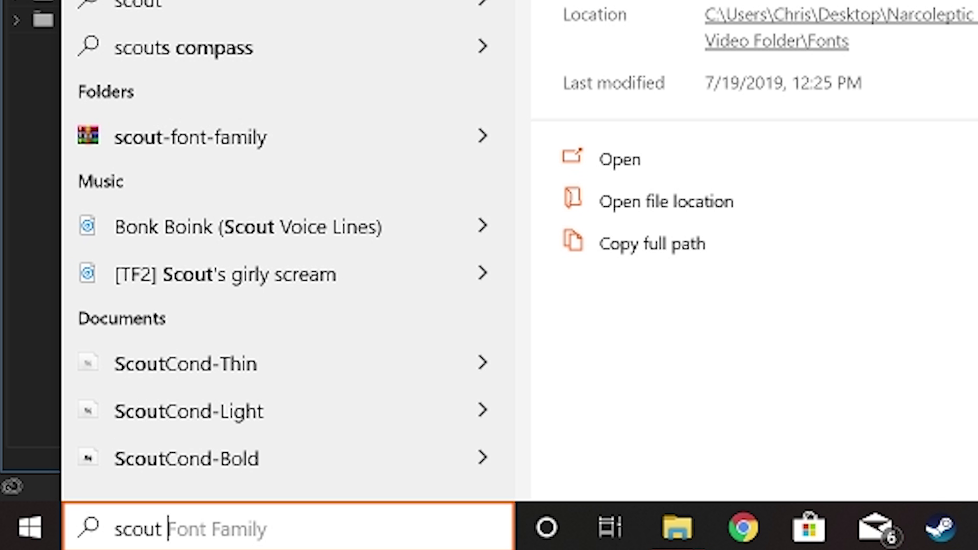
pyautogui.rightClick(285, 300)
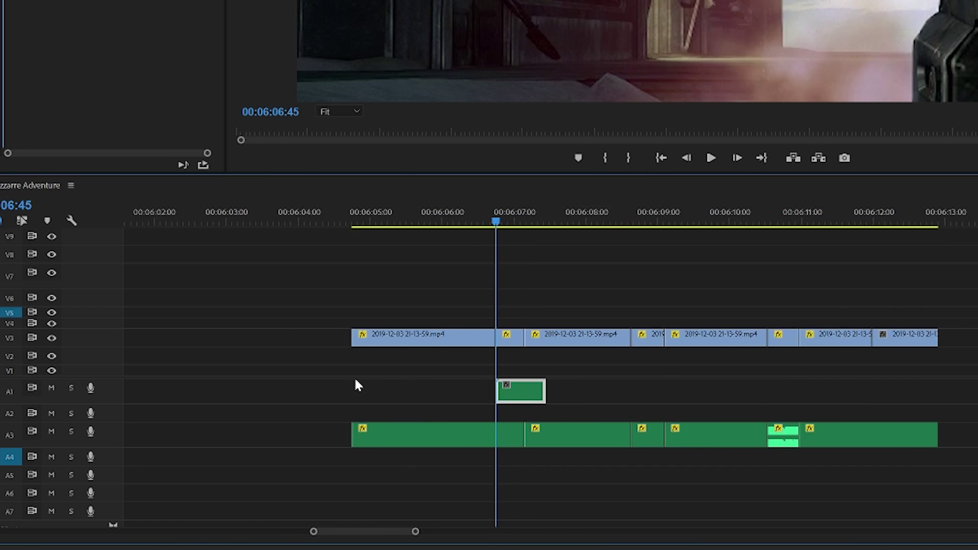
# Cut off the new sound clip's head and slide it to start at 00:06:06:45
pyautogui.press('=')
pyautogui.press('=')
pyautogui.press('=')
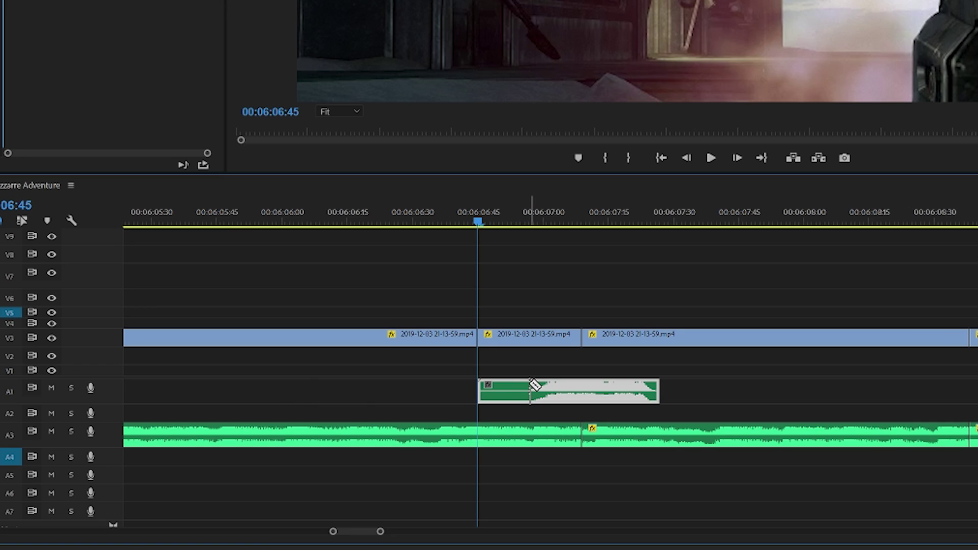
pyautogui.click(530, 385)
pyautogui.press('v')
pyautogui.press('Delete')
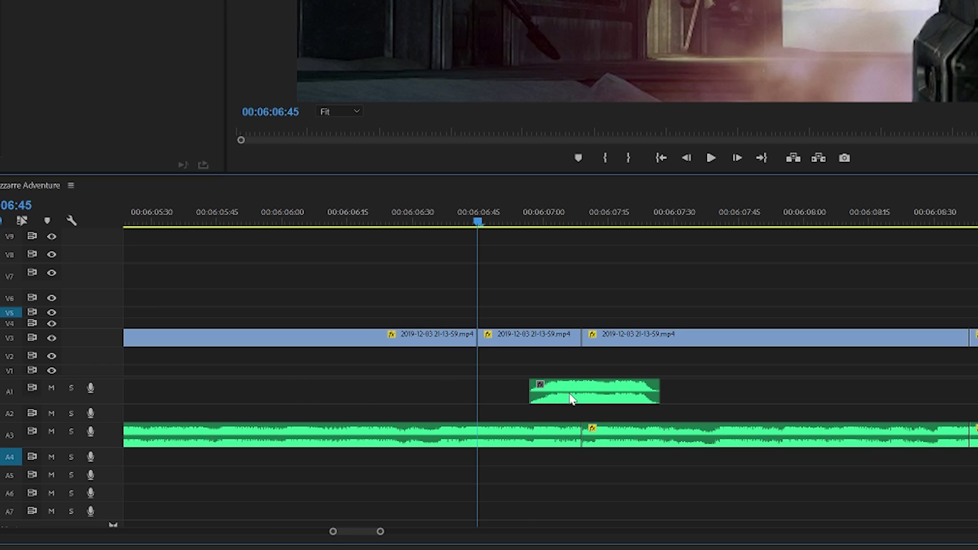
pyautogui.moveTo(607, 387); pyautogui.dragTo(582, 389)
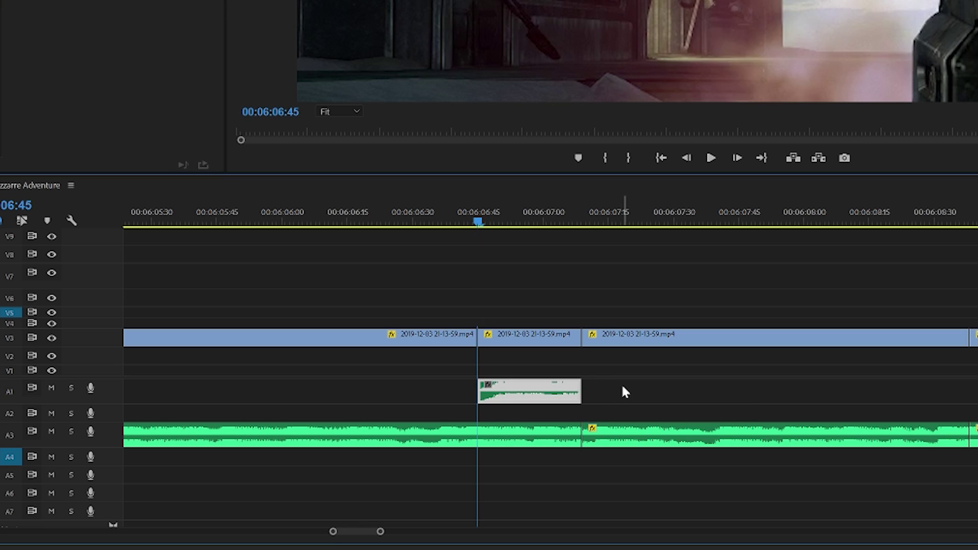
pyautogui.click(621, 391)
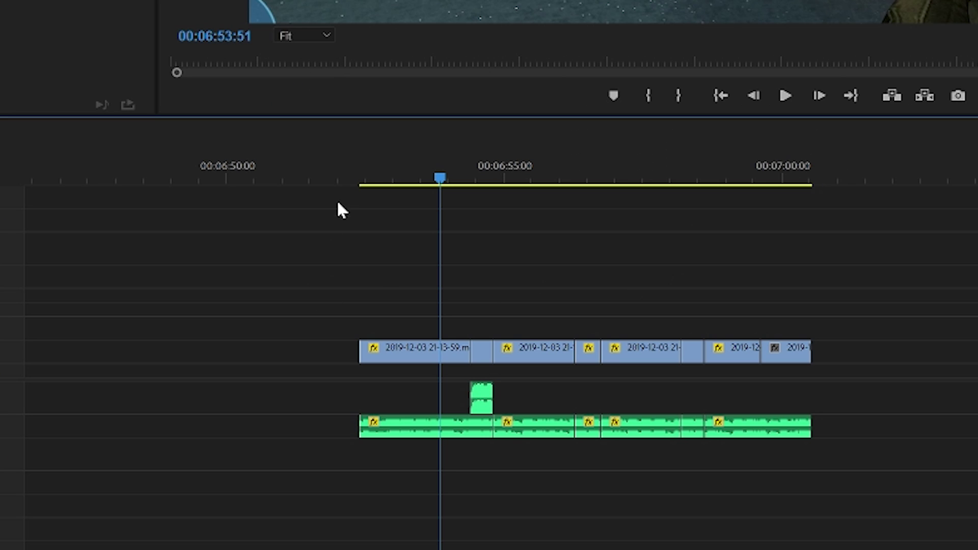
# Lower the small A1 sound clip near 00:06:53 by 5 dB with Audio Gain
pyautogui.click(429, 157)
pyautogui.click(431, 162)
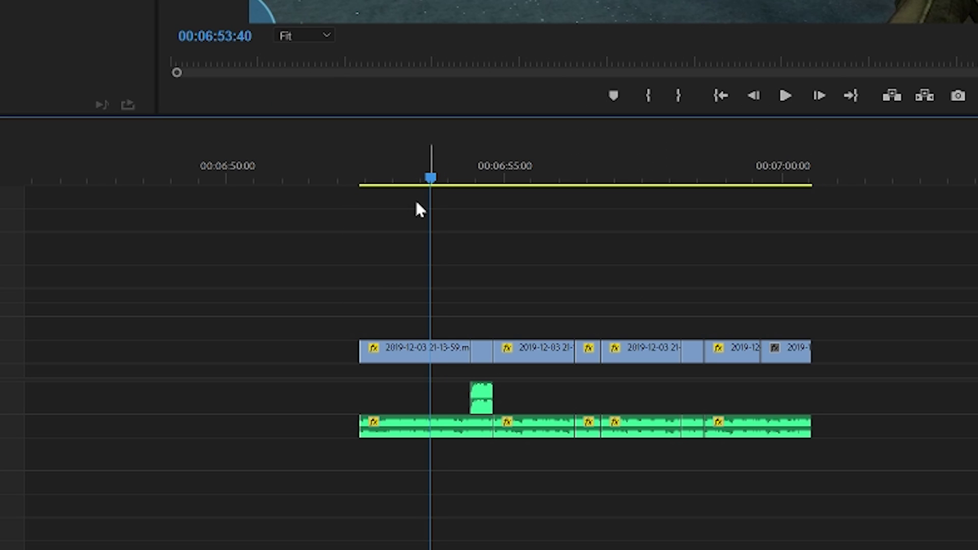
pyautogui.press('=')
pyautogui.press('=')
pyautogui.click(487, 407)
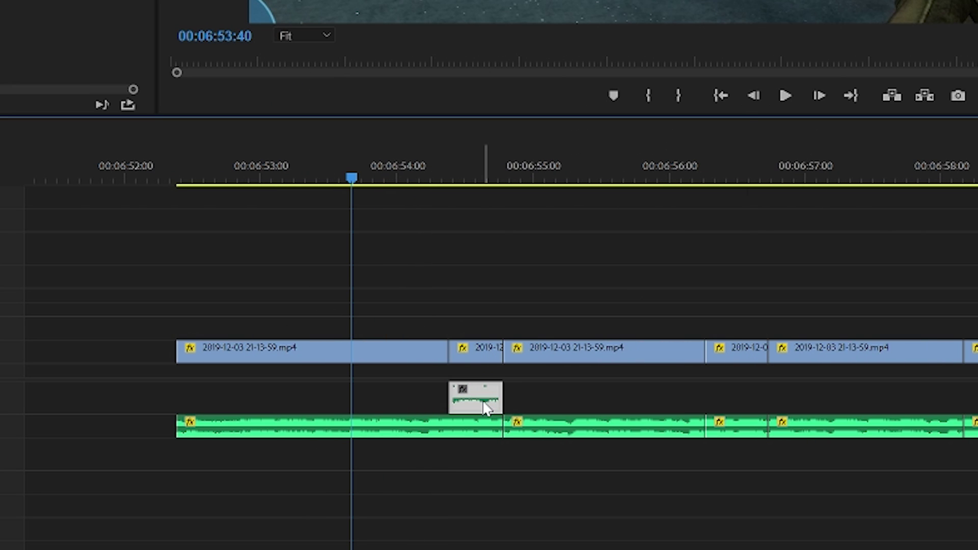
pyautogui.rightClick(487, 408)
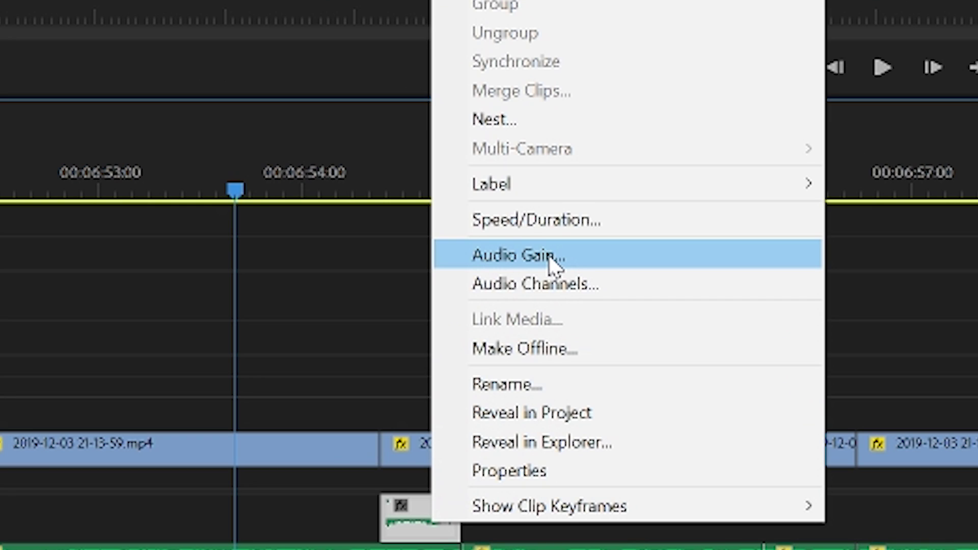
pyautogui.click(552, 263)
pyautogui.write('-')
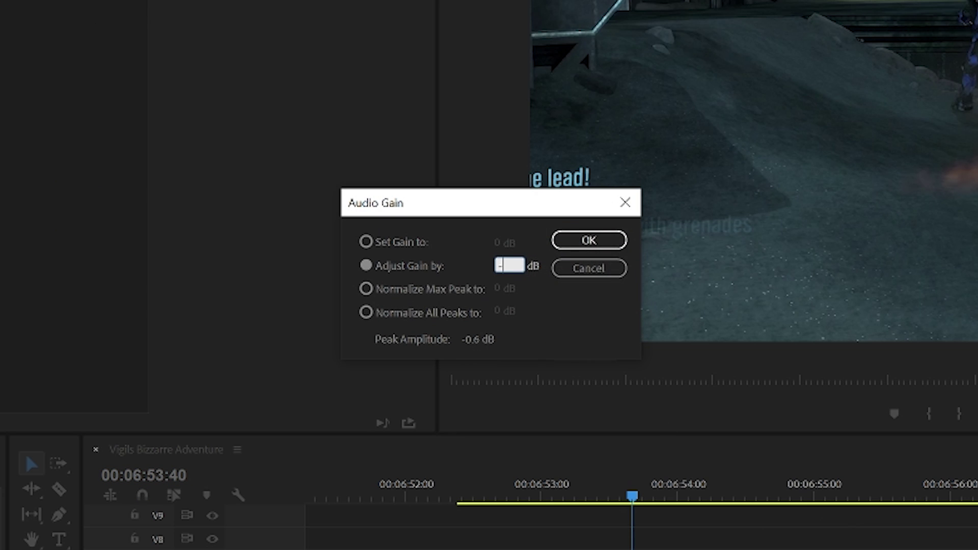
pyautogui.write('5')
pyautogui.press('Return')
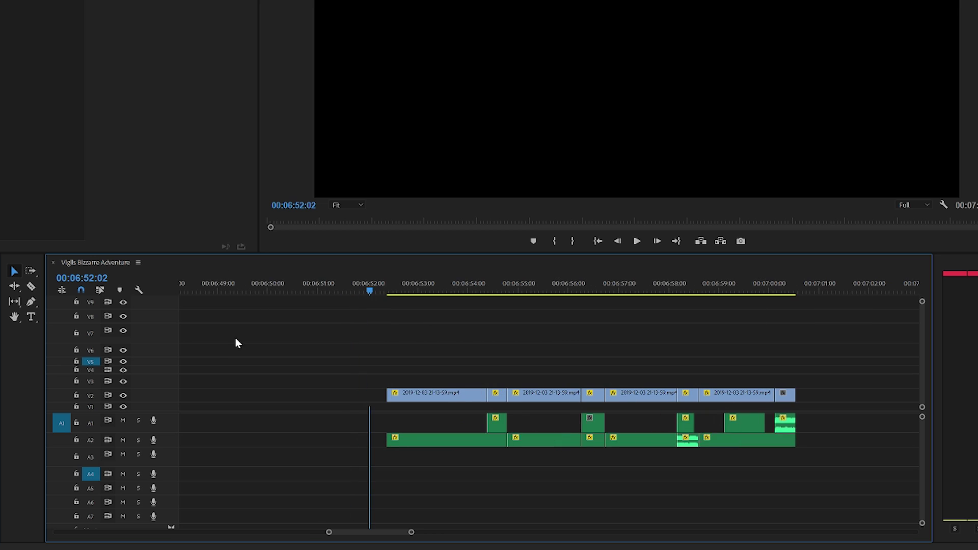
pyautogui.scroll(1, 667, 334)
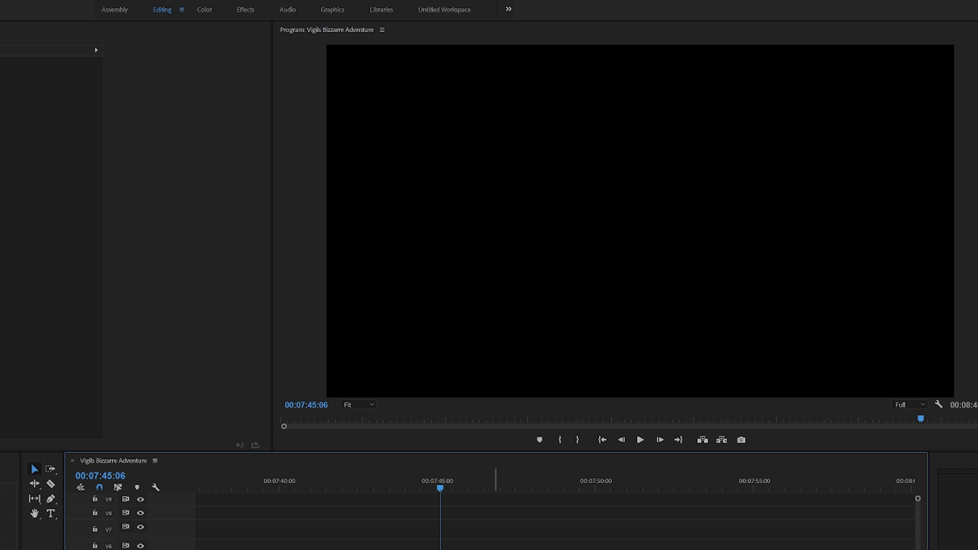
# Add a new text layer in American Captain with a stroke width of 10
pyautogui.hotkey('ctrl', 't')
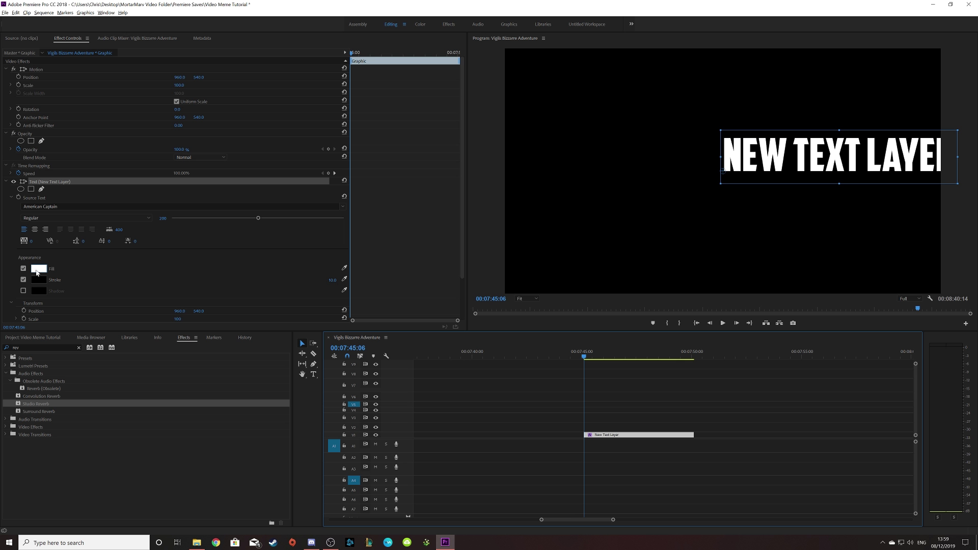
pyautogui.click(57, 206)
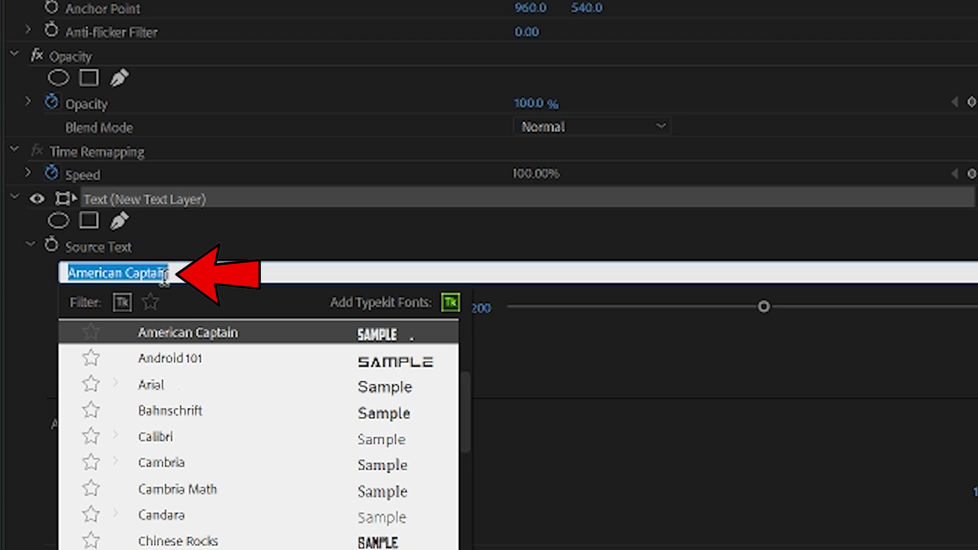
pyautogui.press('BackSpace')
pyautogui.press('Escape')
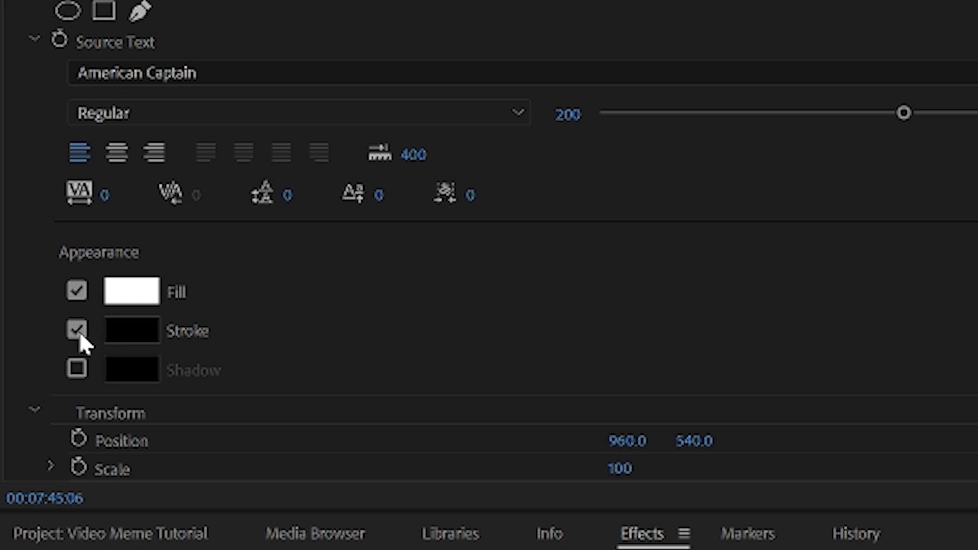
pyautogui.click(532, 257)
pyautogui.write('10')
pyautogui.press('Return')
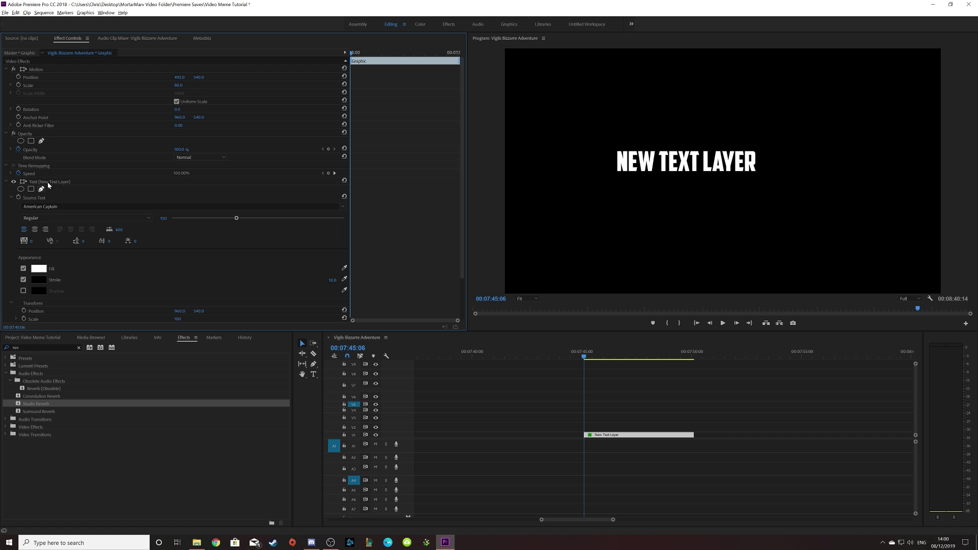
# Change the caption text to AAAAGH
pyautogui.click(52, 182)
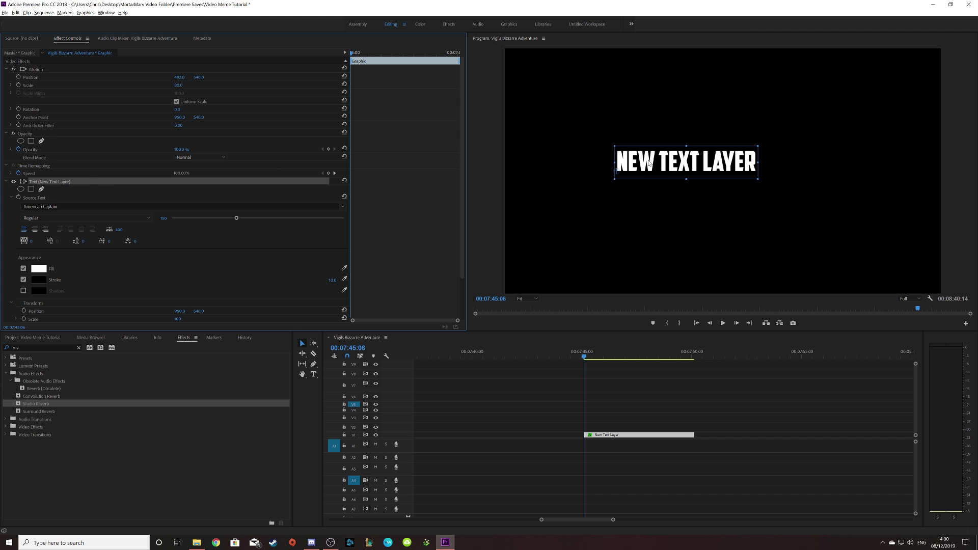
pyautogui.doubleClick(662, 165)
pyautogui.write('AAAAGH')
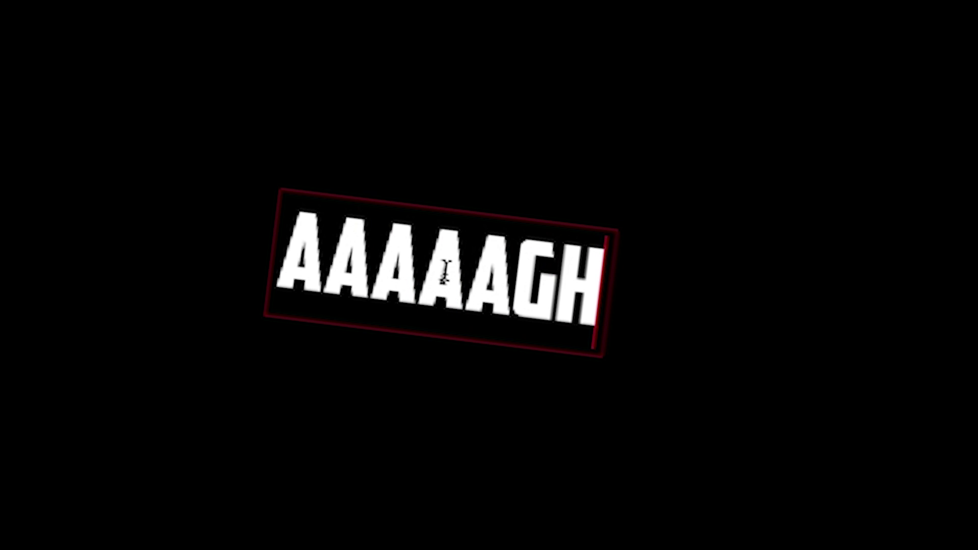
# Razor the AAAAGH caption clip shorter and delete its leftover end
pyautogui.click(608, 399)
pyautogui.click(602, 397)
pyautogui.press('v')
pyautogui.click(662, 397)
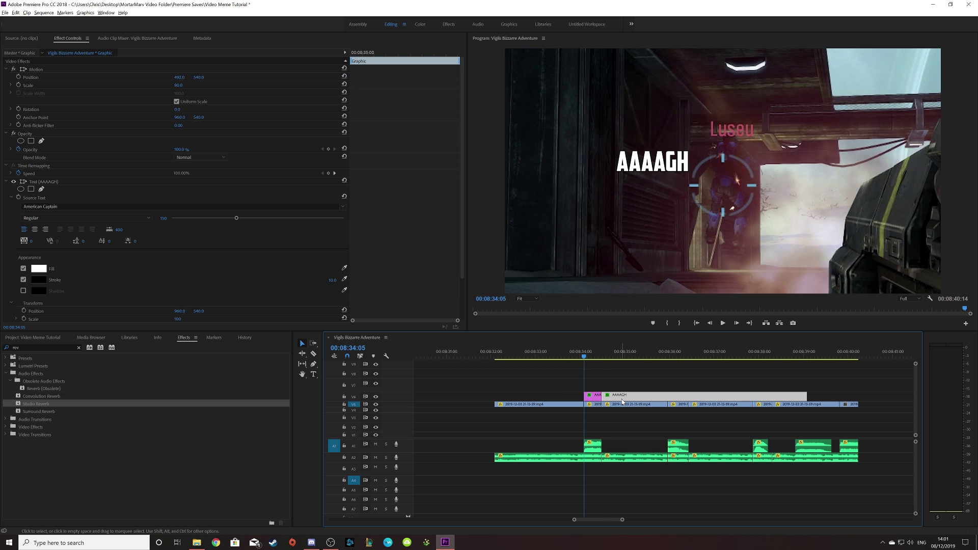
pyautogui.press('Delete')
# Set the caption's scale to 60 and nudge its horizontal position above the enemy
pyautogui.click(184, 84)
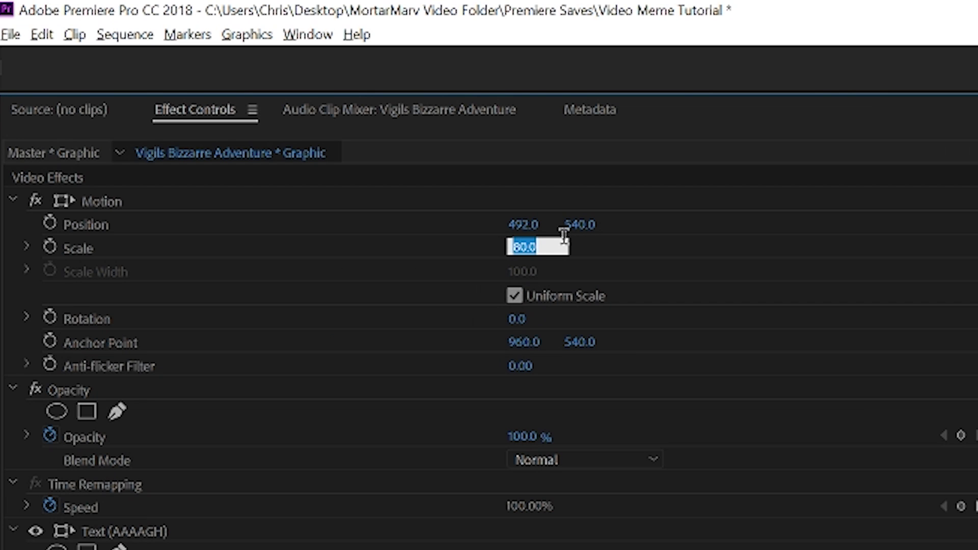
pyautogui.press('BackSpace')
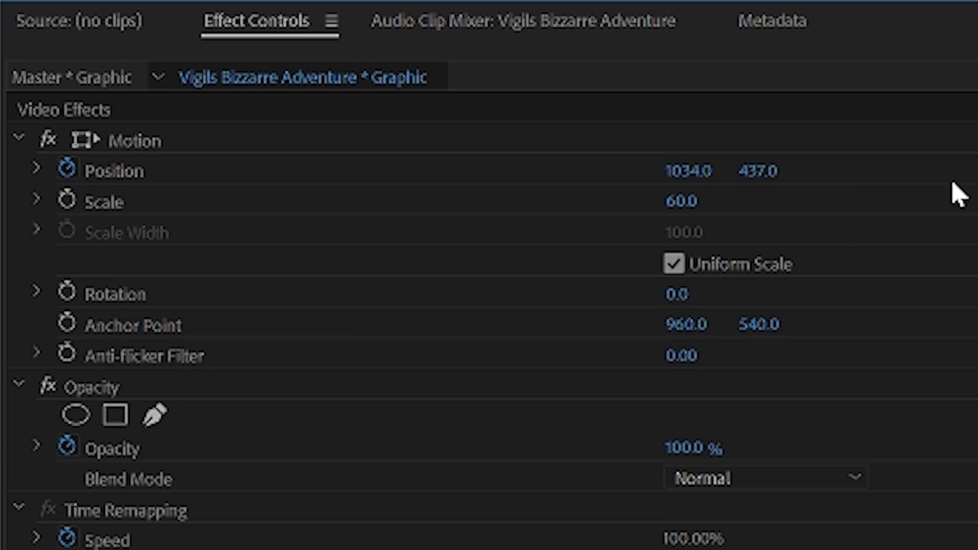
pyautogui.moveTo(706, 171); pyautogui.dragTo(709, 172)
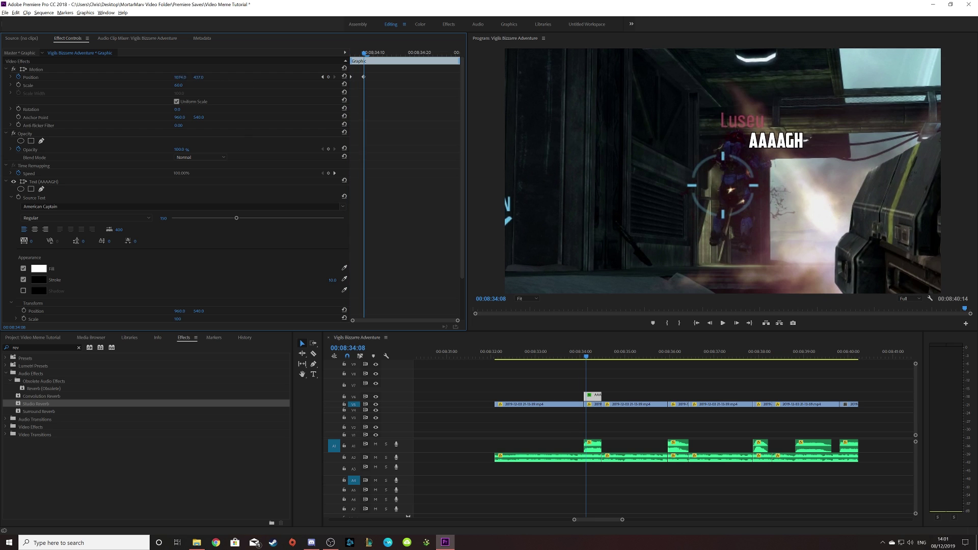
# Keyframe a caption shake by stepping three frames and shifting its position
pyautogui.press('Right')
pyautogui.press('Right')
pyautogui.press('Right')
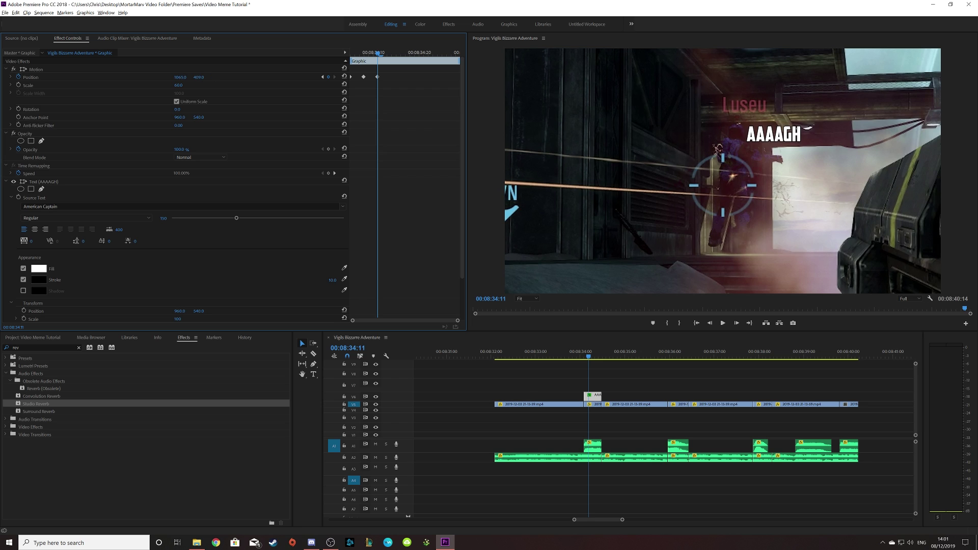
pyautogui.press('Right')
pyautogui.press('Right')
pyautogui.press('Right')
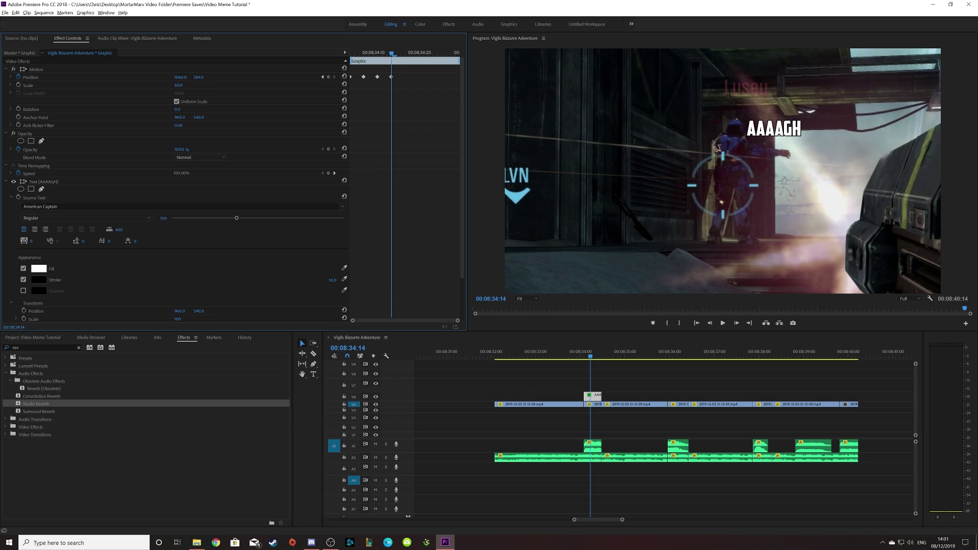
pyautogui.press('Right')
pyautogui.press('Right')
pyautogui.press('Right')
pyautogui.moveTo(198, 77); pyautogui.dragTo(201, 76)
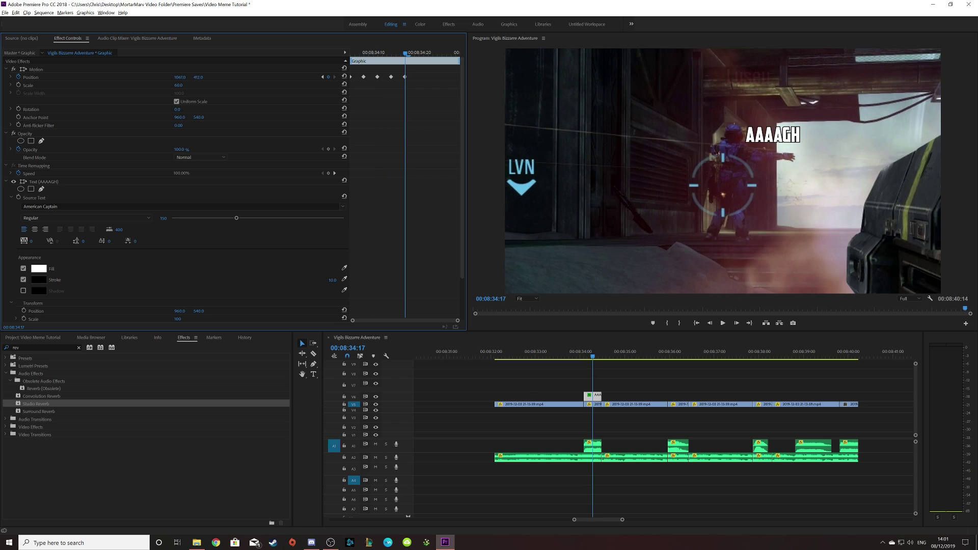
pyautogui.press('Right')
pyautogui.press('Right')
pyautogui.press('Right')
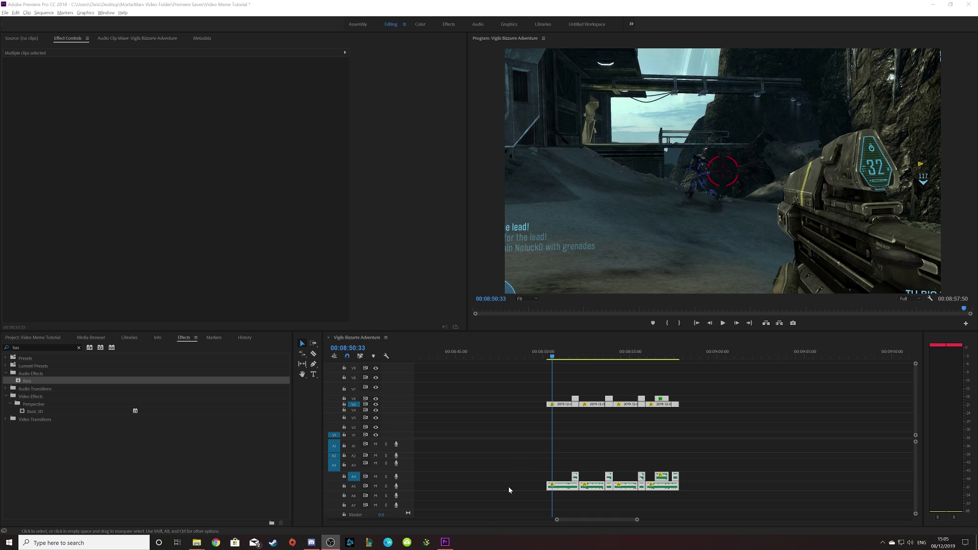
# Download the green-screen anime zoom video and add it to the timeline at the next clip group
pyautogui.click(509, 489)
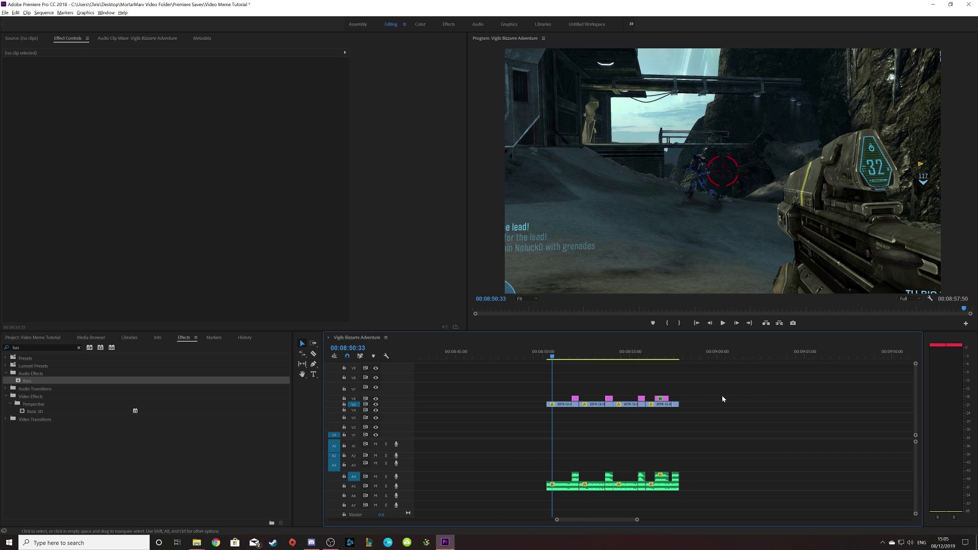
pyautogui.press('=')
pyautogui.click(561, 351)
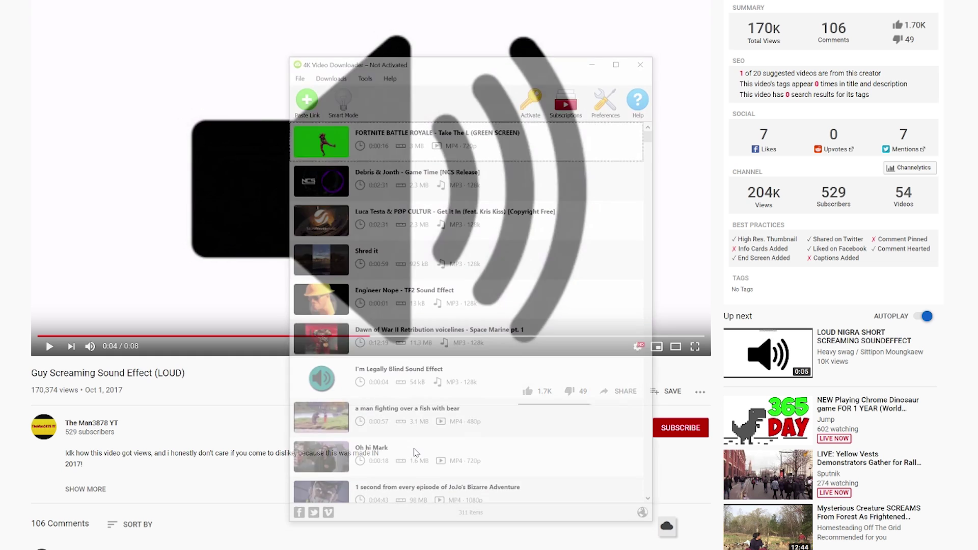
pyautogui.click(304, 97)
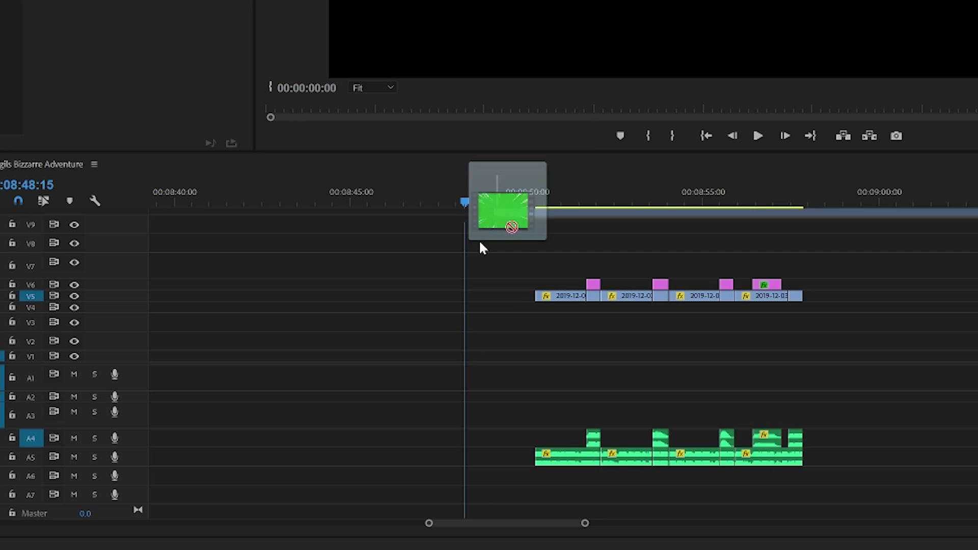
pyautogui.moveTo(484, 244); pyautogui.dragTo(404, 350)
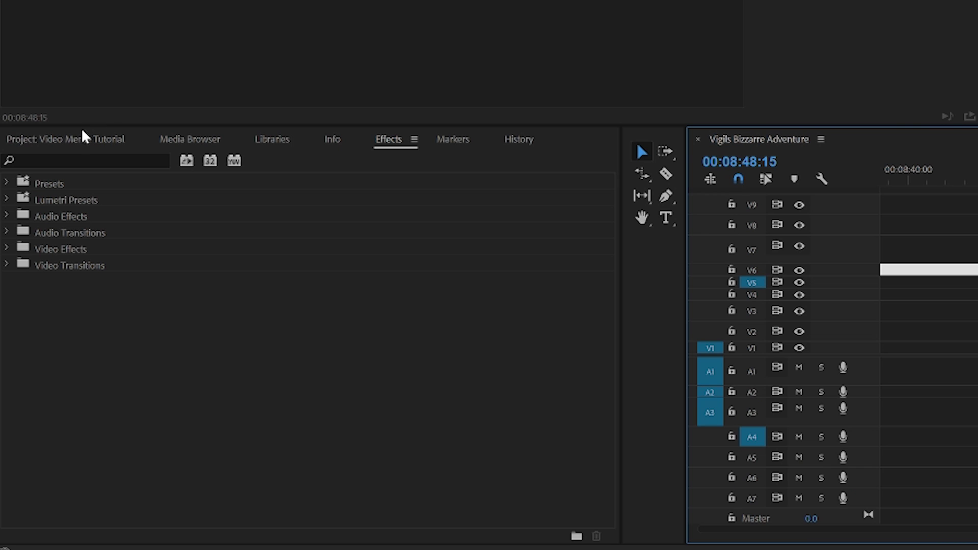
# Apply Ultra Key to the anime zoom clip and sample its green background as Key Color
pyautogui.click(102, 160)
pyautogui.write('ultra')
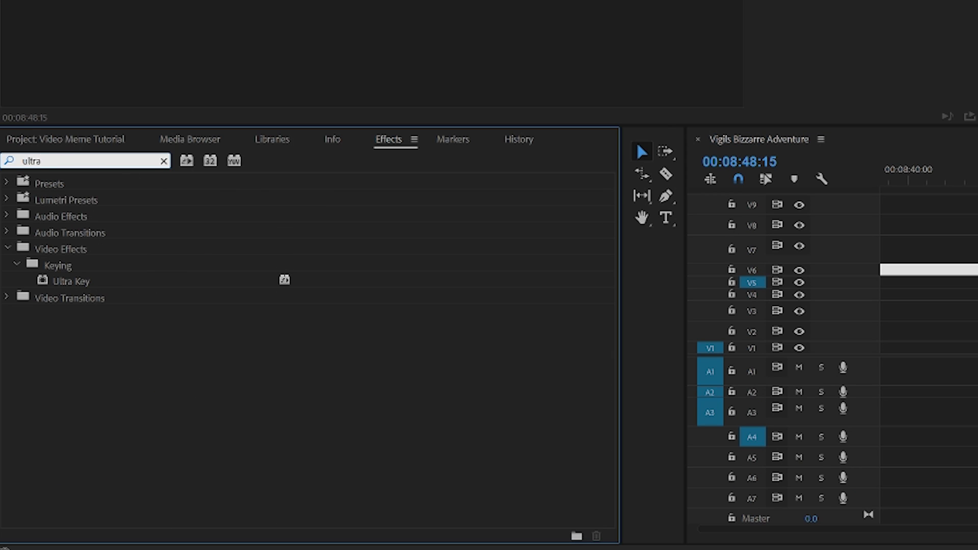
pyautogui.moveTo(102, 280); pyautogui.dragTo(219, 279)
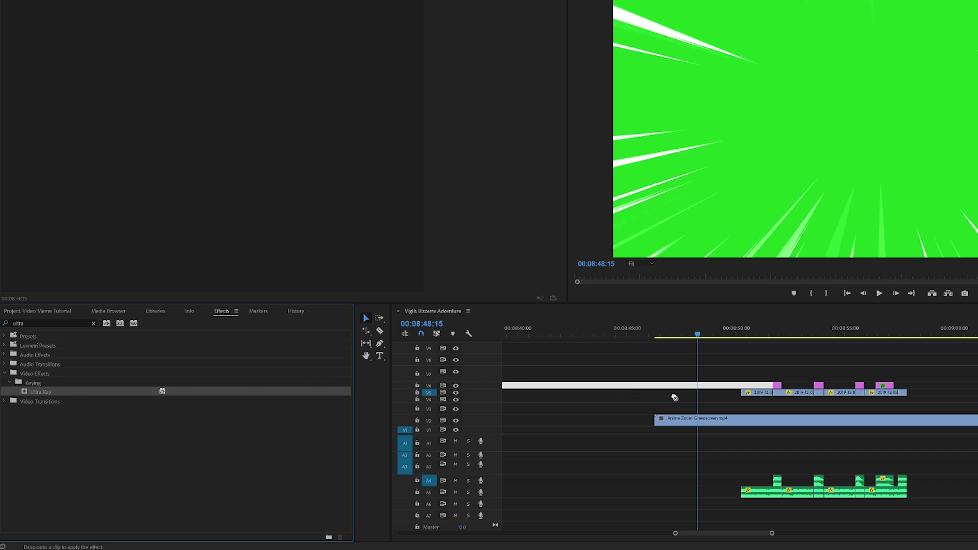
pyautogui.moveTo(674, 397); pyautogui.dragTo(704, 415)
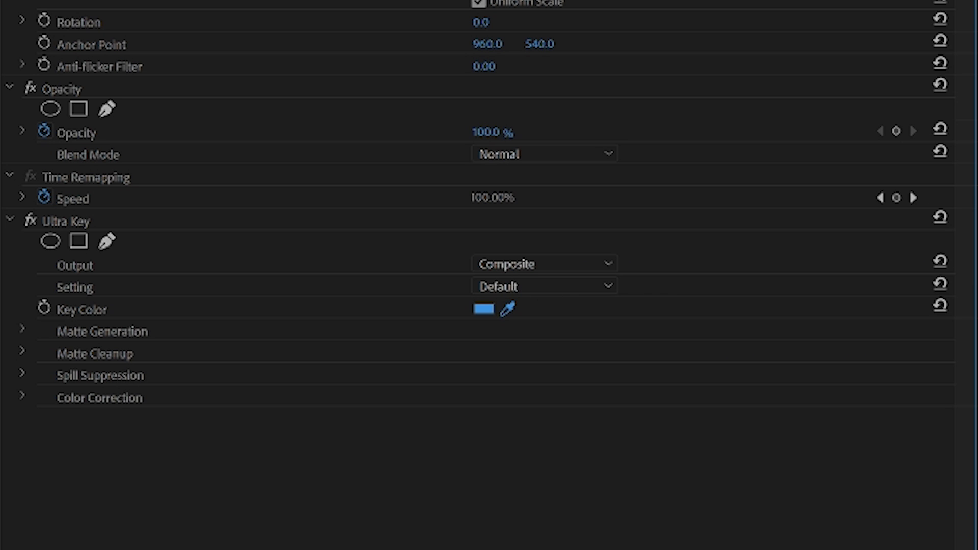
pyautogui.click(508, 308)
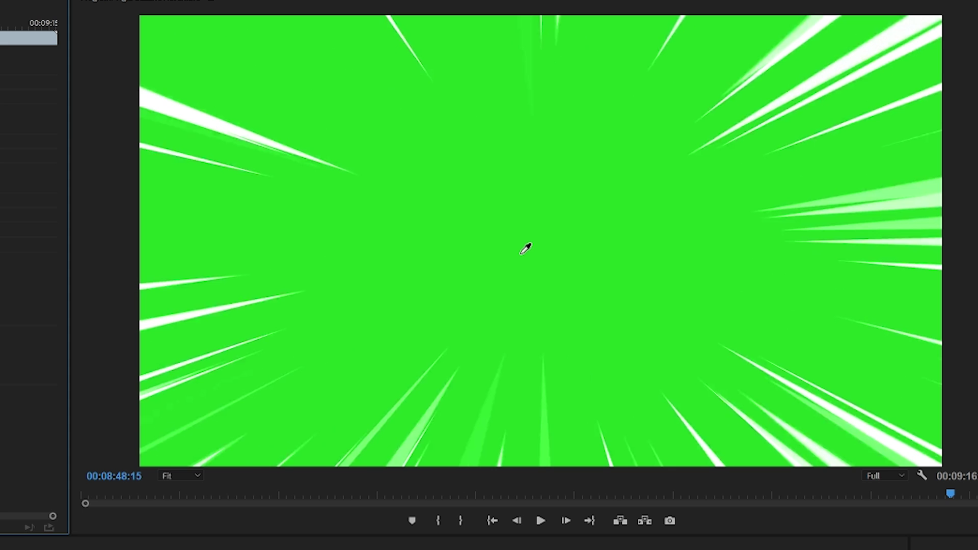
pyautogui.click(521, 253)
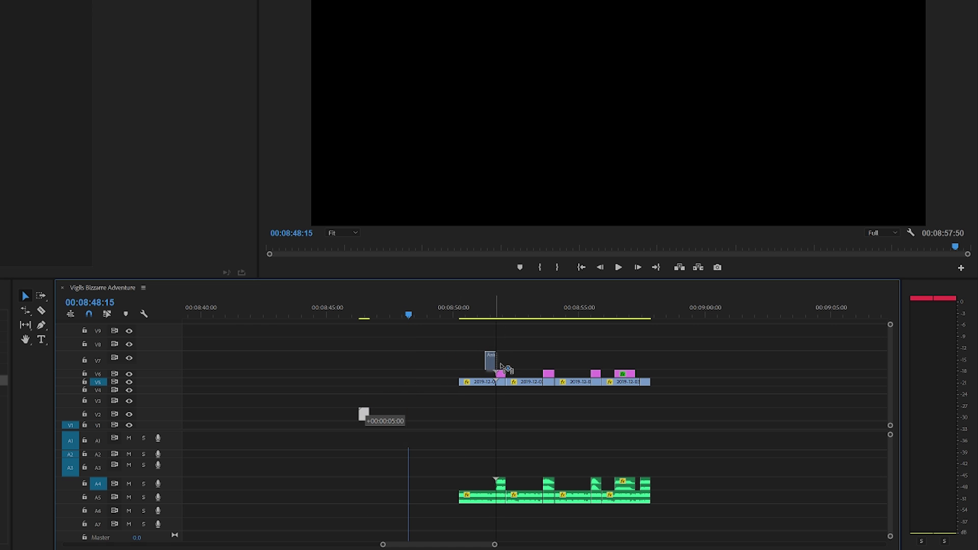
pyautogui.scroll(3, 411, 384)
pyautogui.scroll(2, 412, 385)
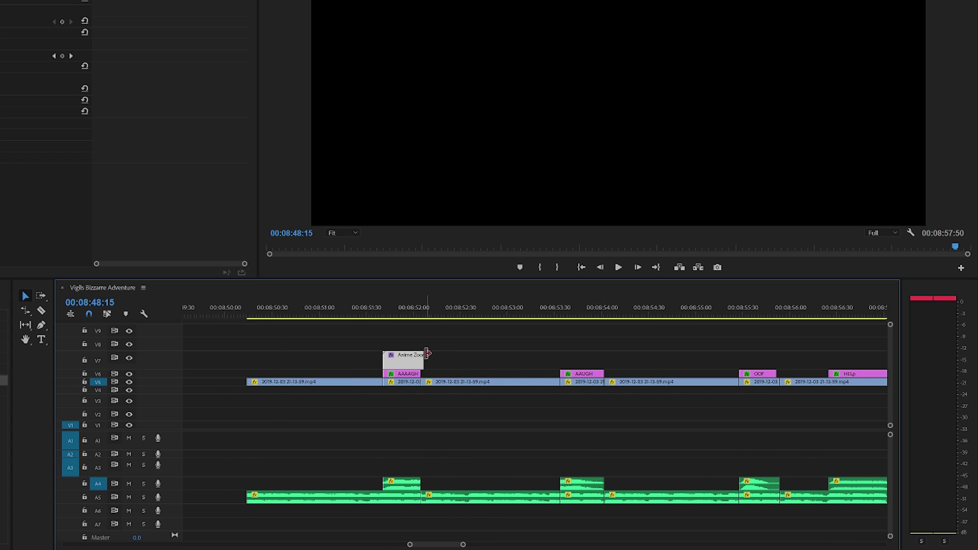